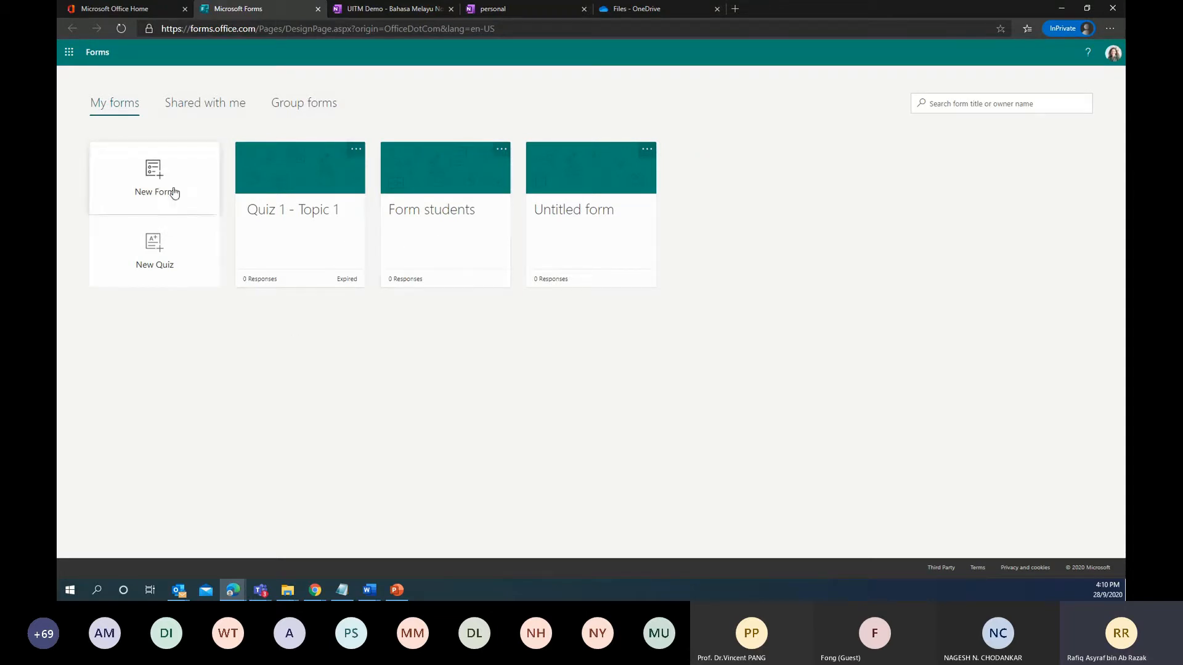
# Step: Create a new form and title it "Student Details"
pyautogui.click(168, 188)
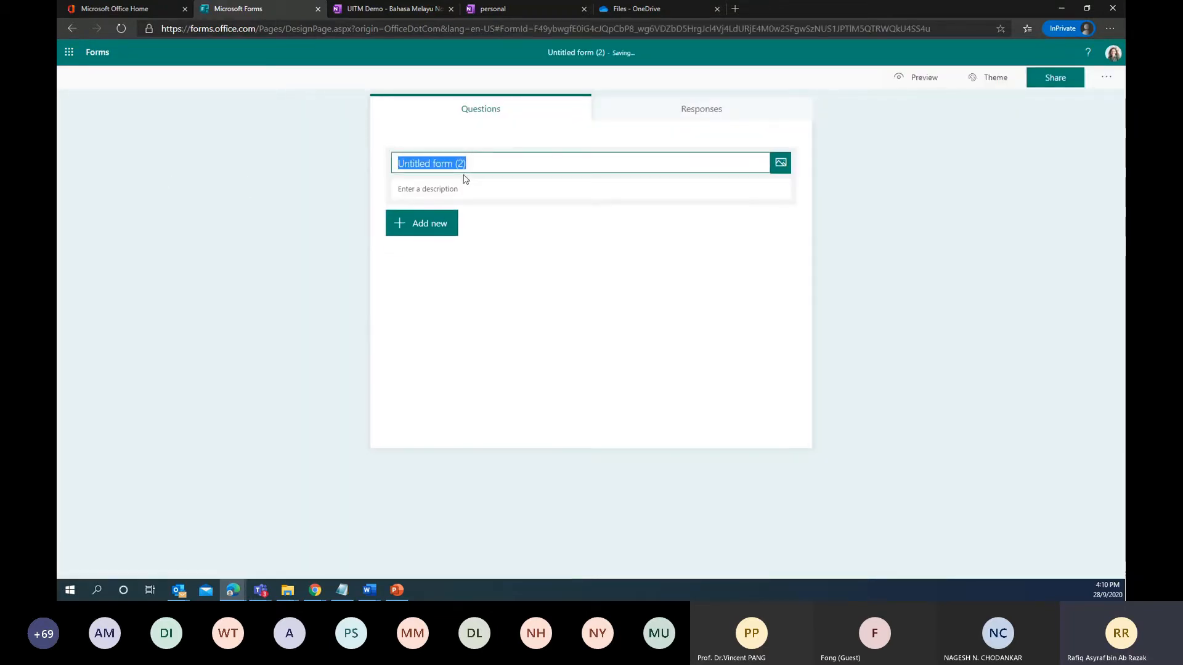
pyautogui.write('St')
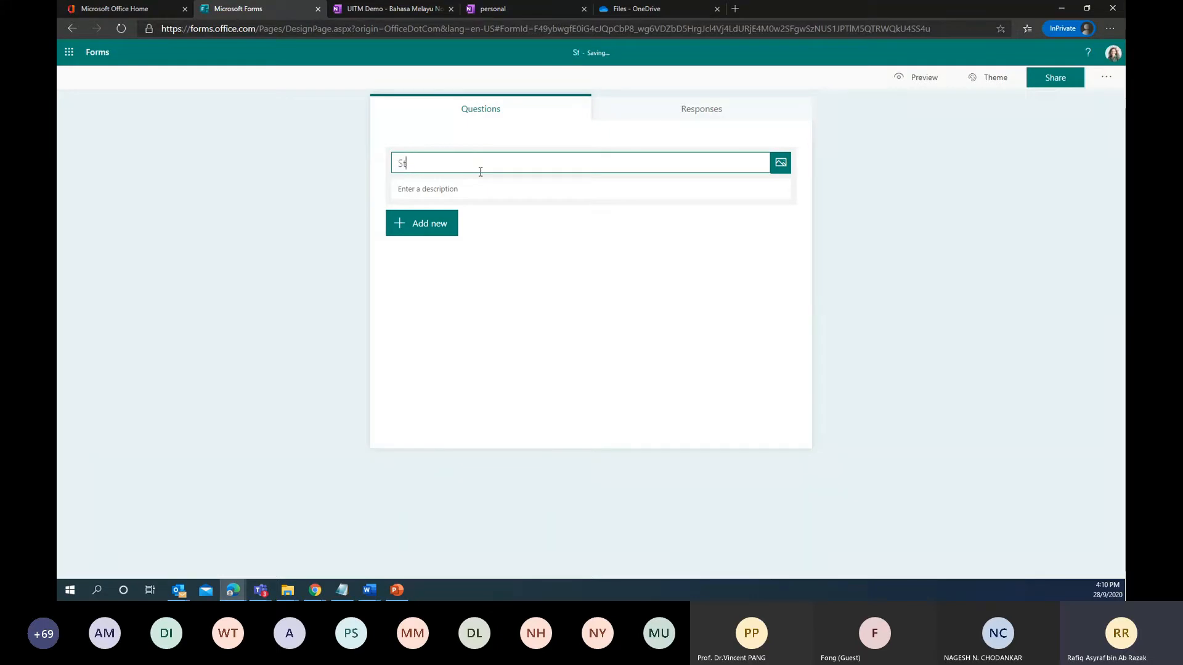
pyautogui.write('udent ')
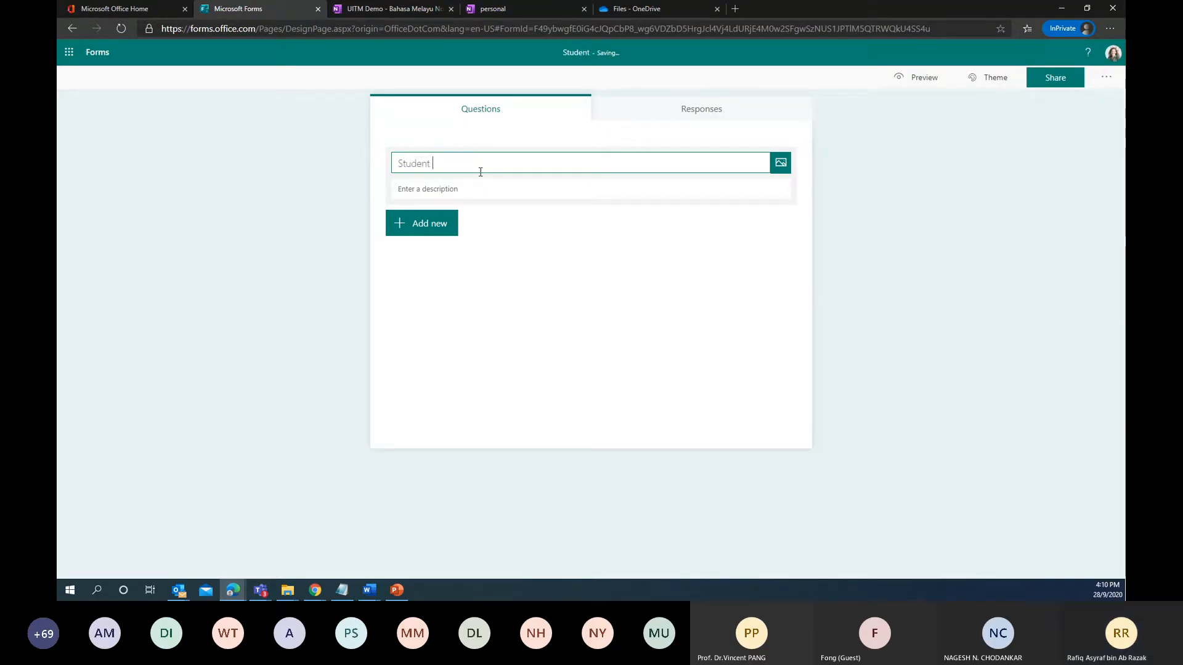
pyautogui.write('Details')
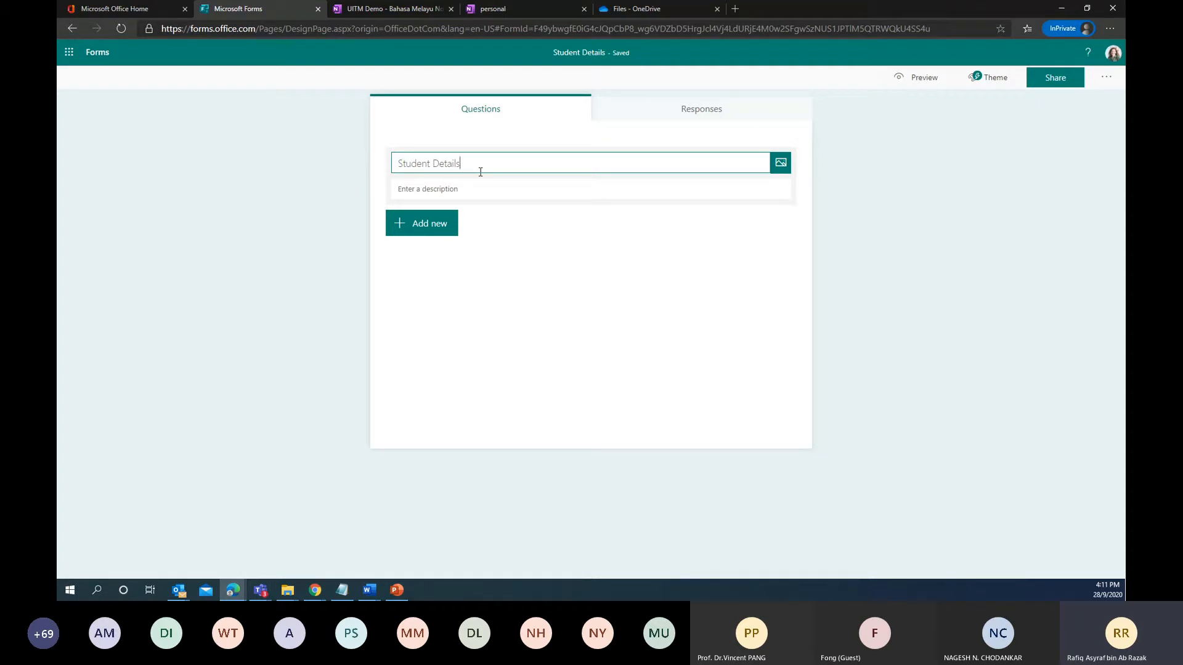
pyautogui.click(472, 192)
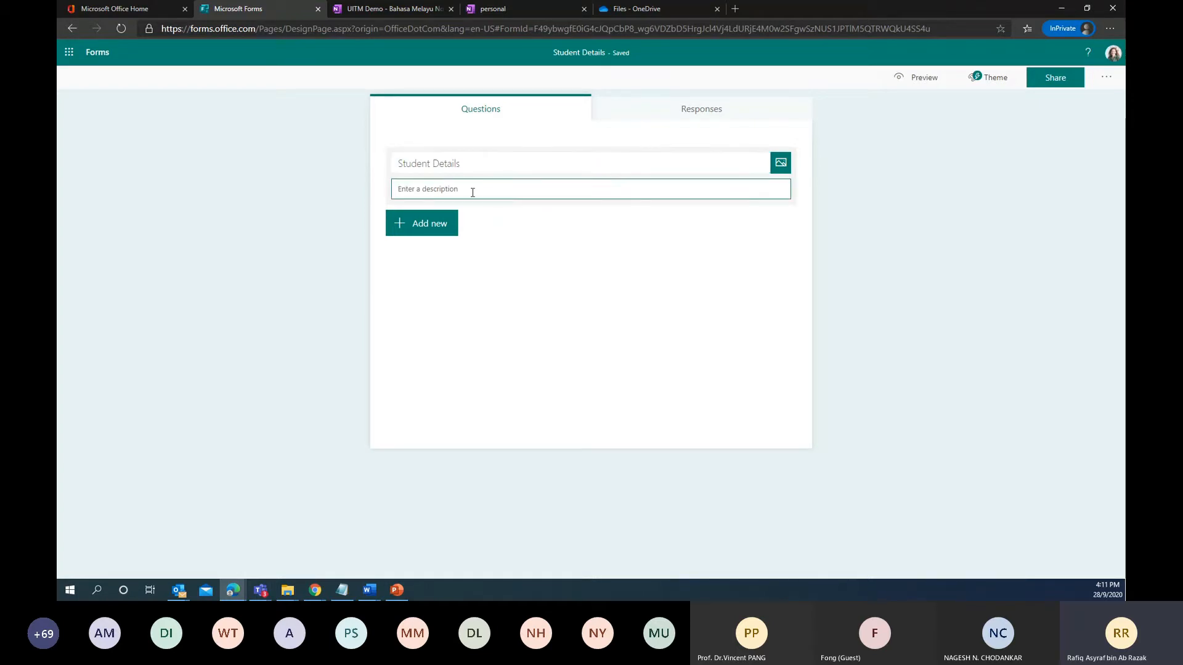
# Step: Replace the form's title with "UMS Session"
pyautogui.moveTo(433, 163); pyautogui.dragTo(397, 161)
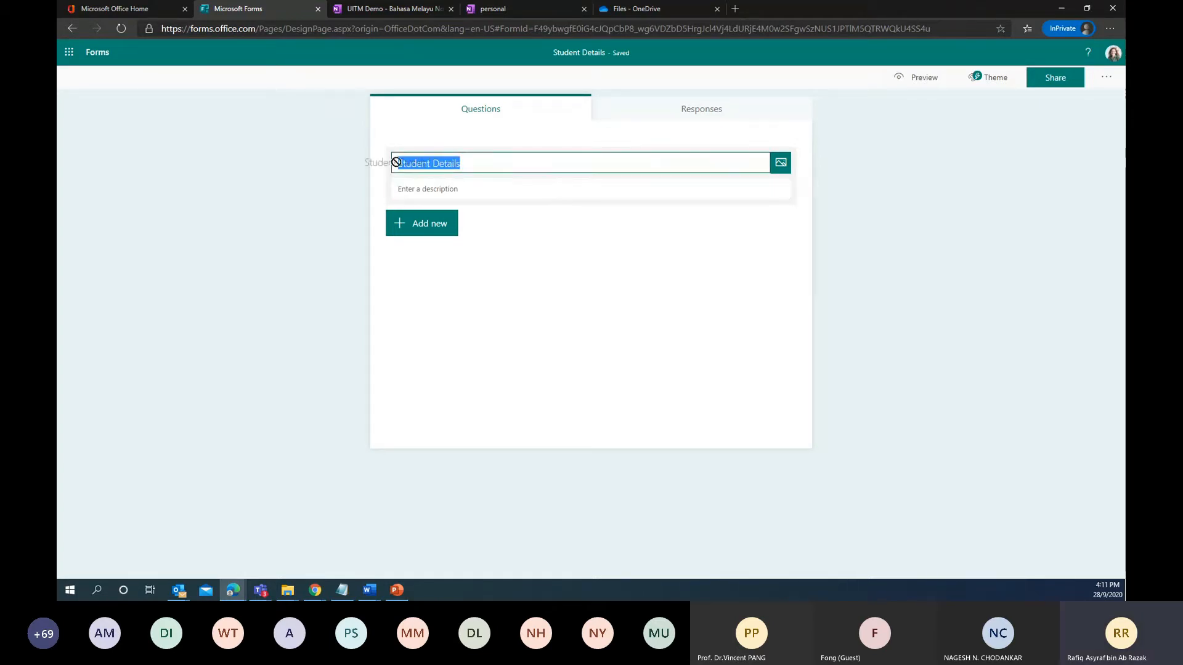
pyautogui.doubleClick(469, 167)
pyautogui.moveTo(469, 167); pyautogui.dragTo(398, 165)
pyautogui.write('UMS ')
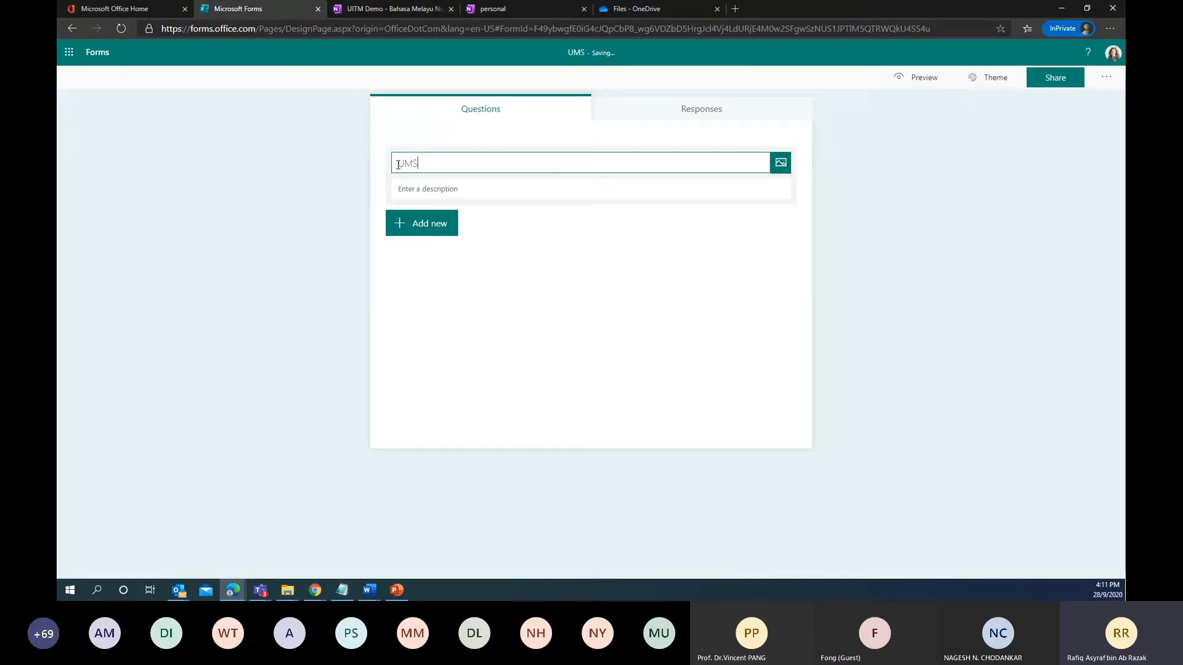
pyautogui.write('Session')
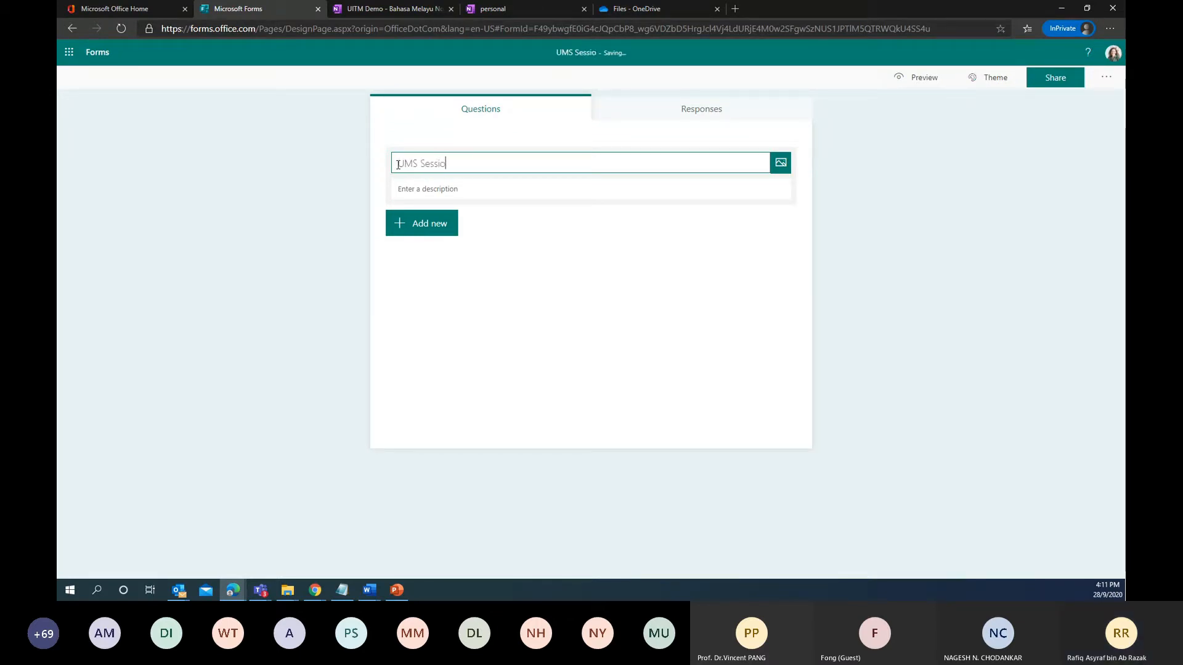
# Step: Enter "Fill in the details" as the form's description
pyautogui.click(420, 192)
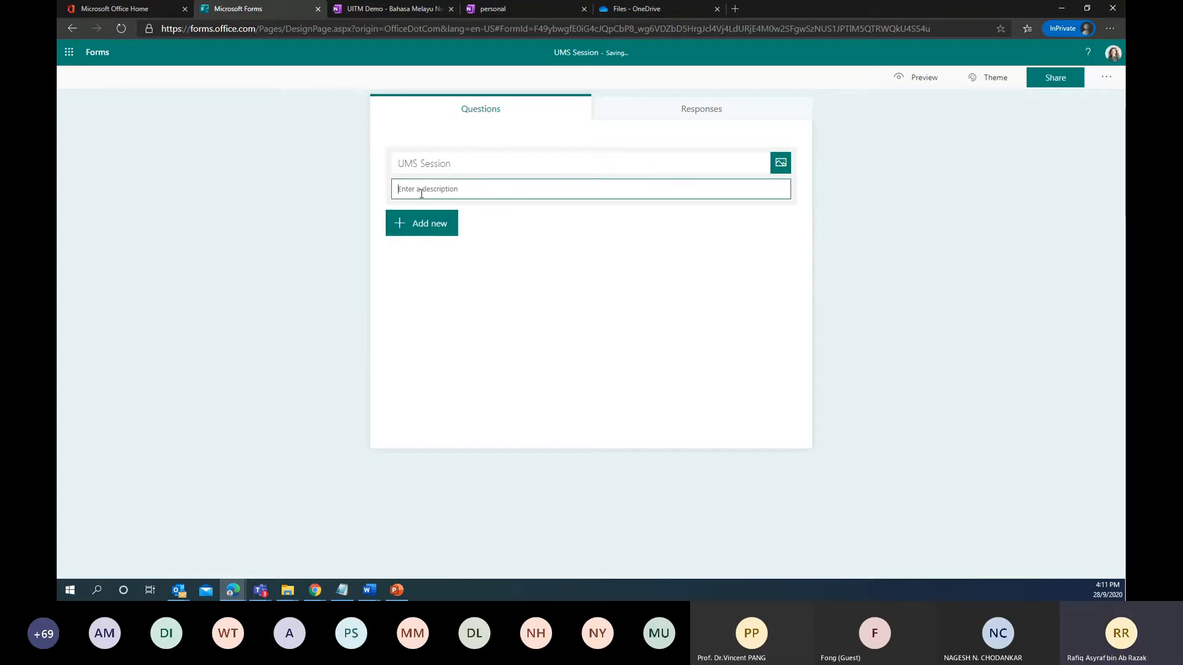
pyautogui.write('Fil')
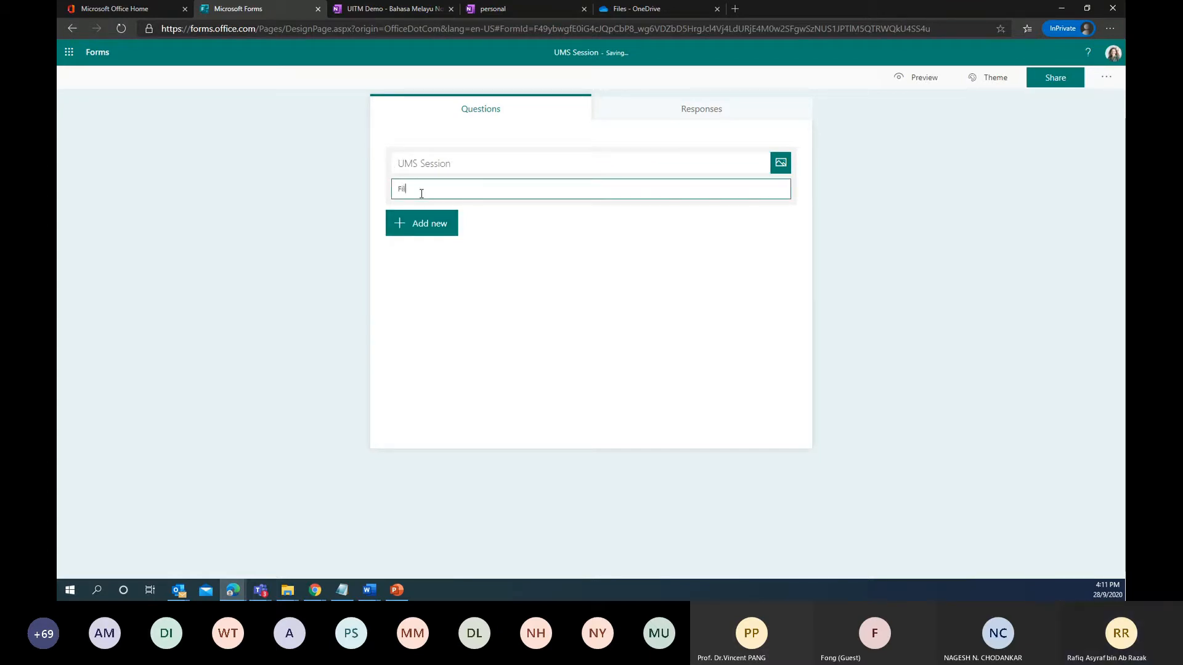
pyautogui.write('l in the blan')
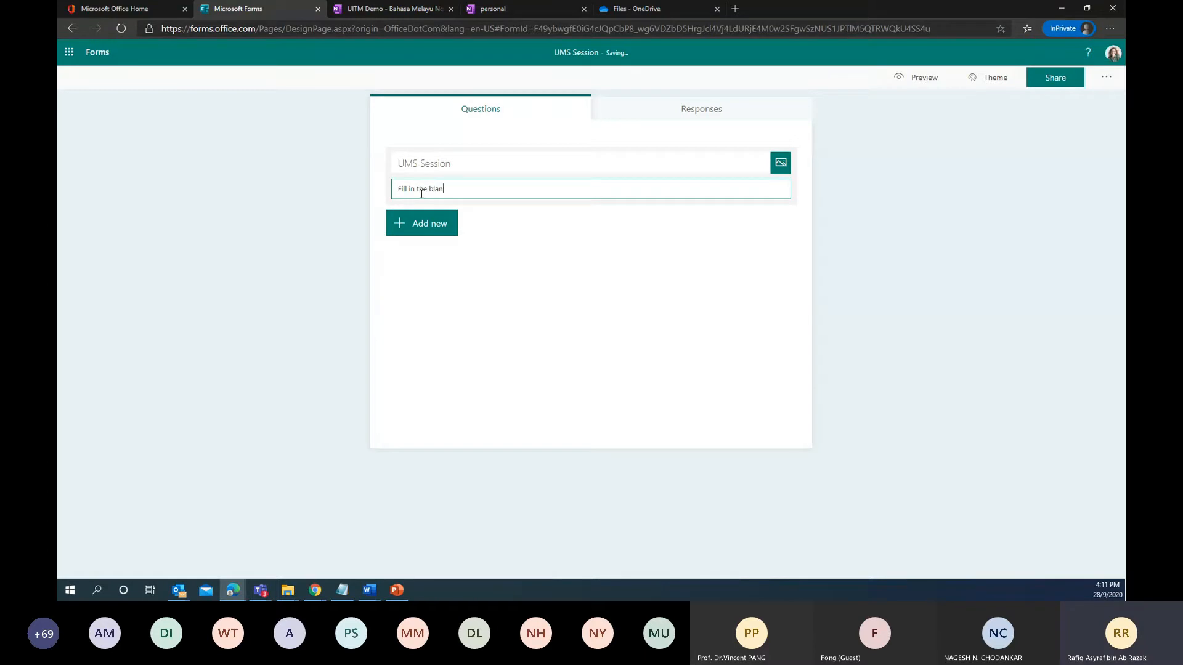
pyautogui.press('BackSpace')
pyautogui.press('BackSpace')
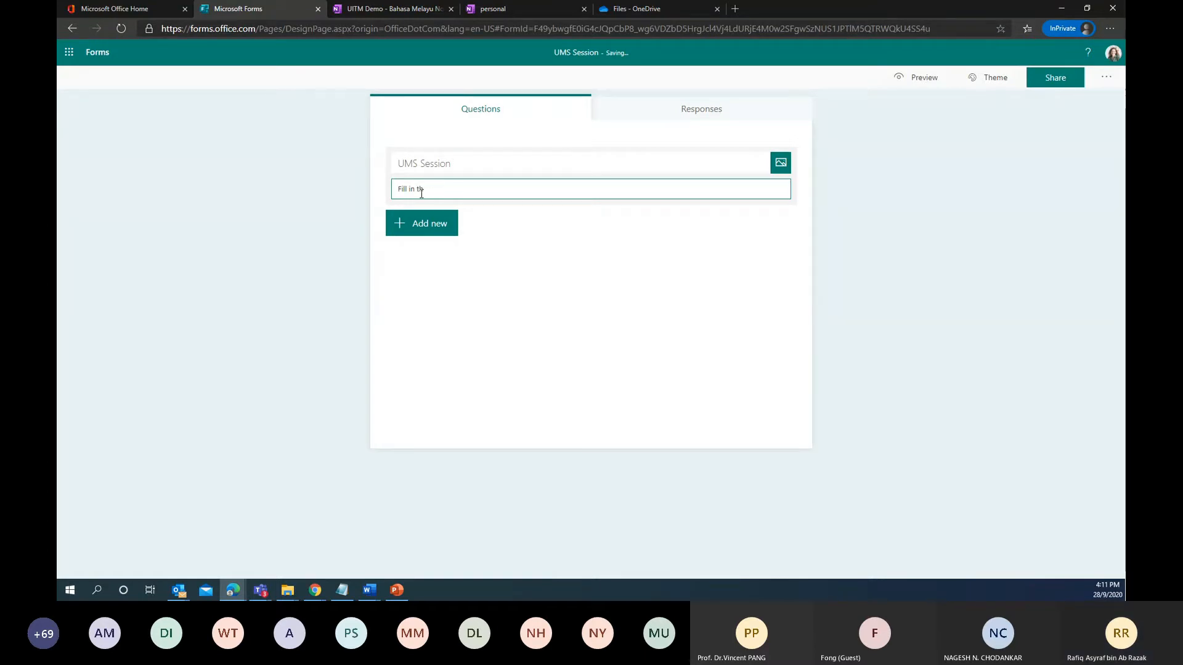
pyautogui.press('BackSpace')
pyautogui.write('he details')
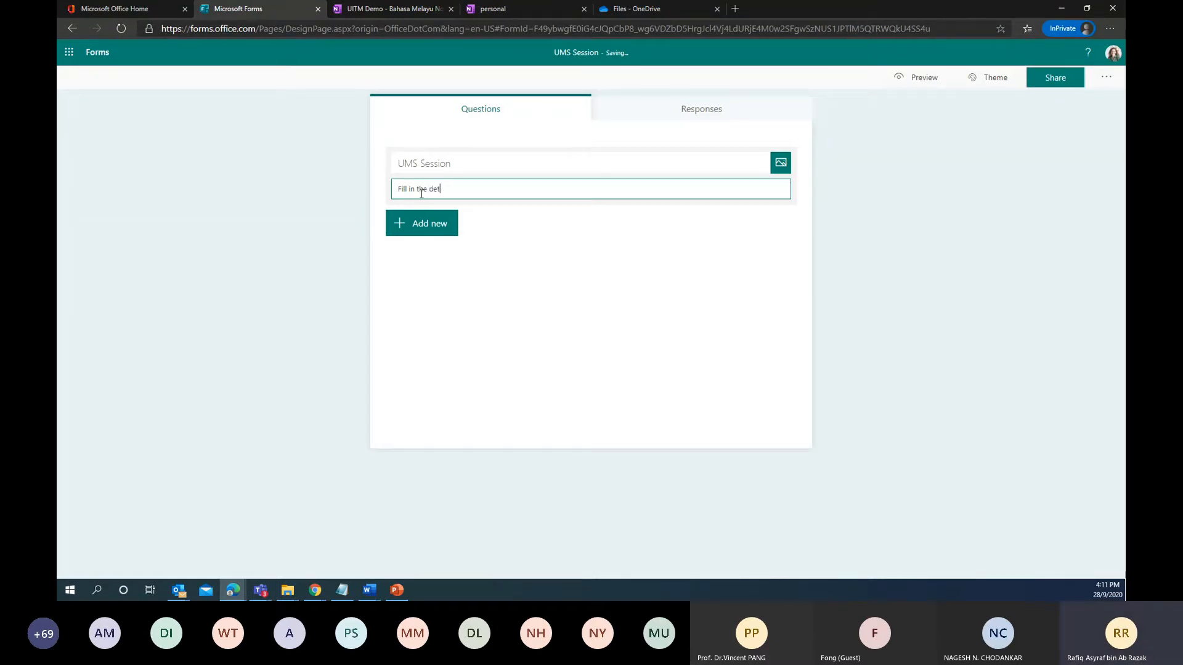
pyautogui.click(423, 227)
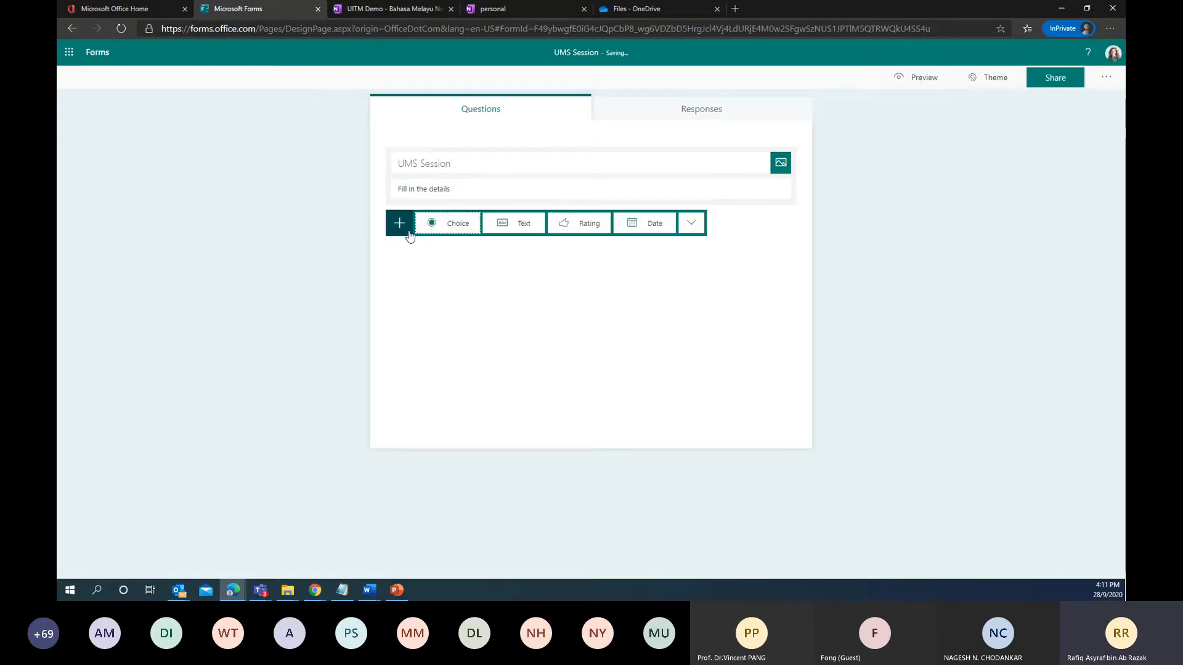
pyautogui.click(556, 229)
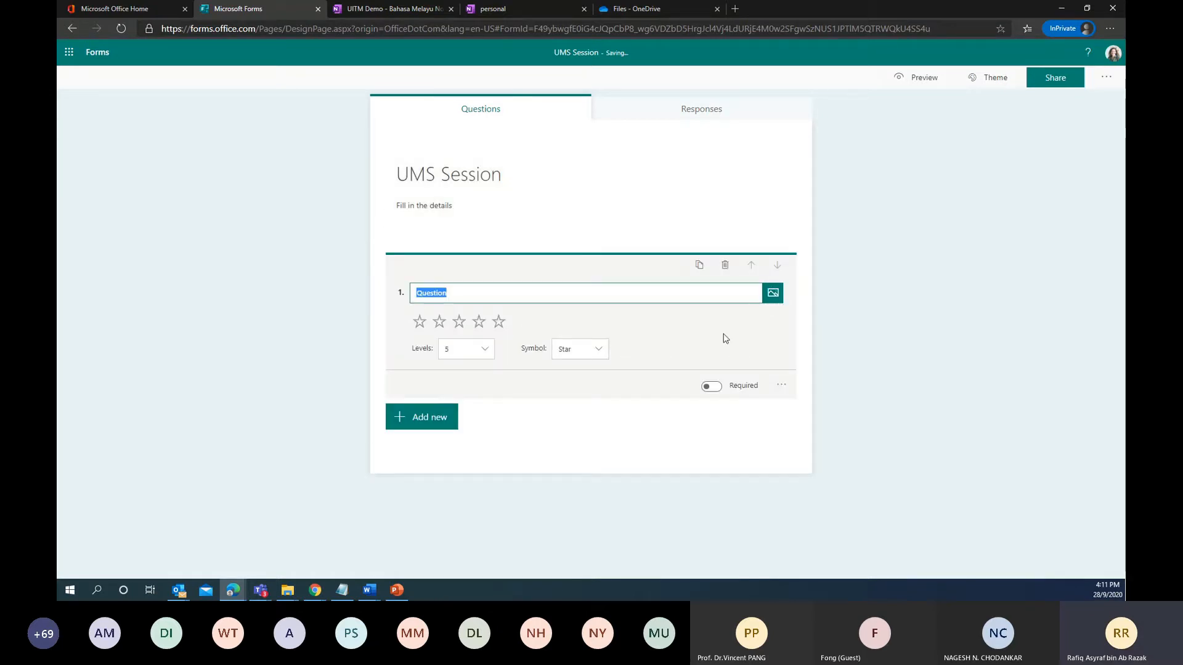
pyautogui.click(725, 264)
# Step: Add a text question named "Name" and make it required
pyautogui.click(418, 266)
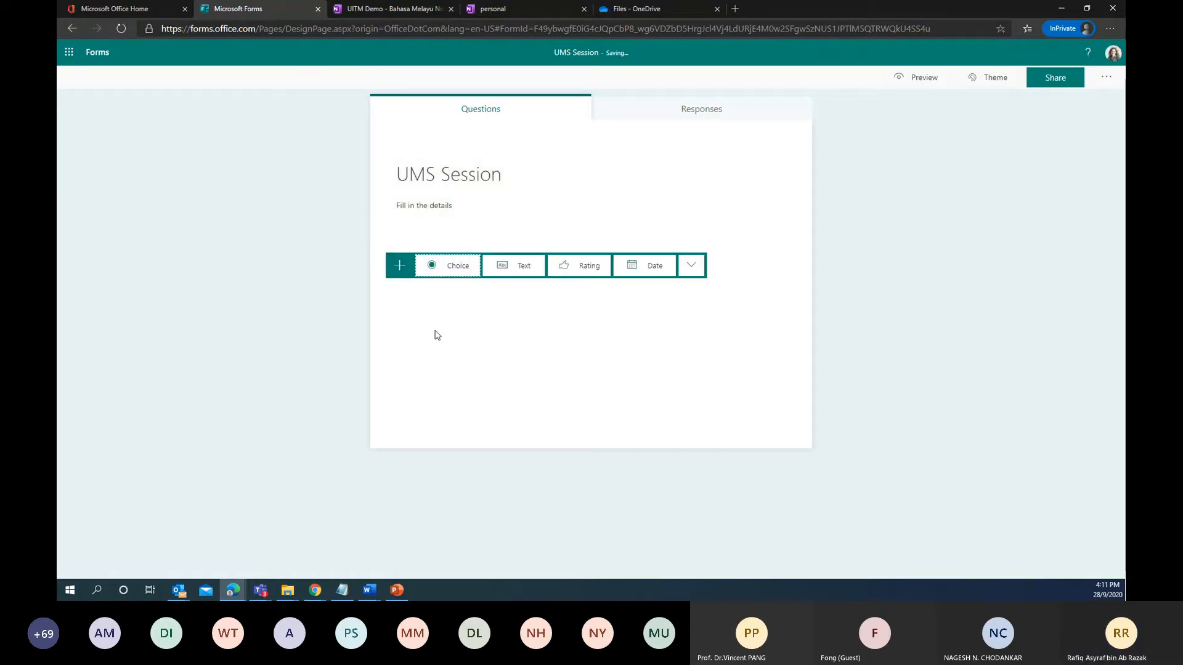
pyautogui.click(514, 266)
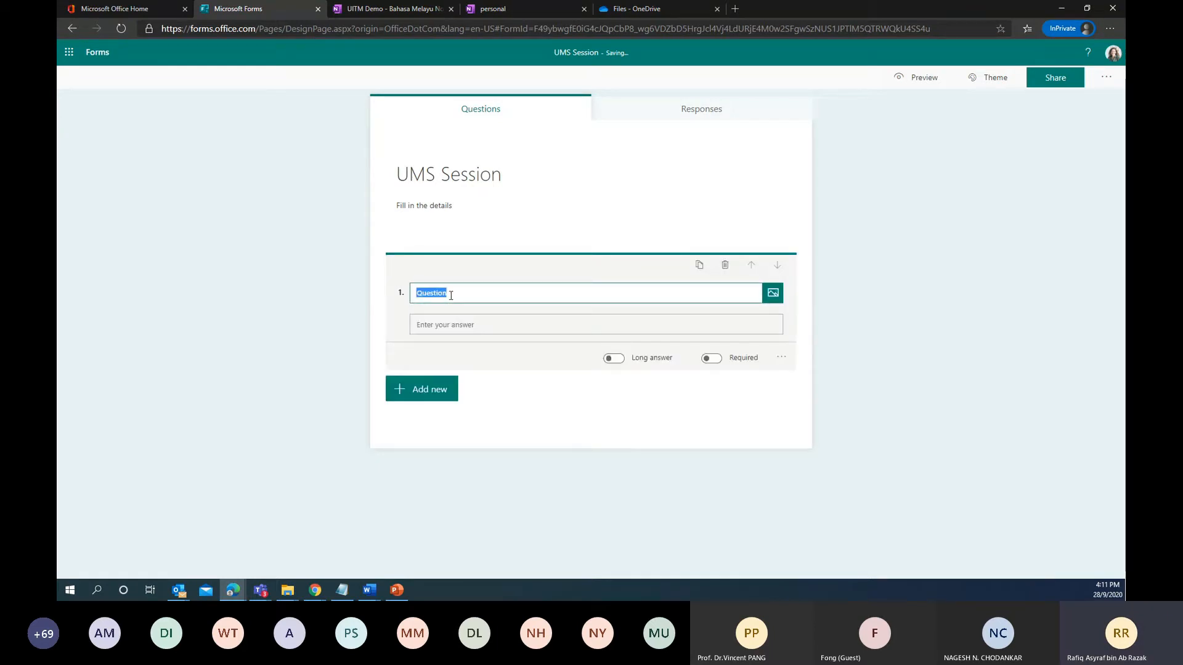
pyautogui.write('Name')
pyautogui.click(711, 358)
# Step: Add a second text question named "Department" below the Name question
pyautogui.click(425, 384)
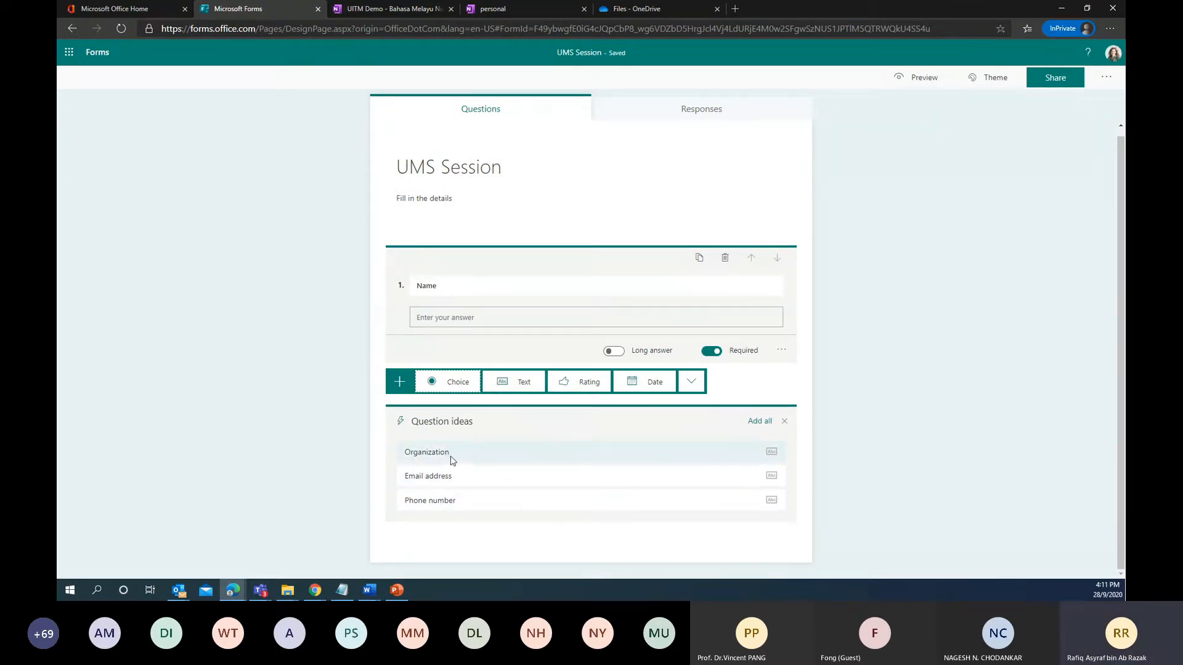
pyautogui.click(523, 382)
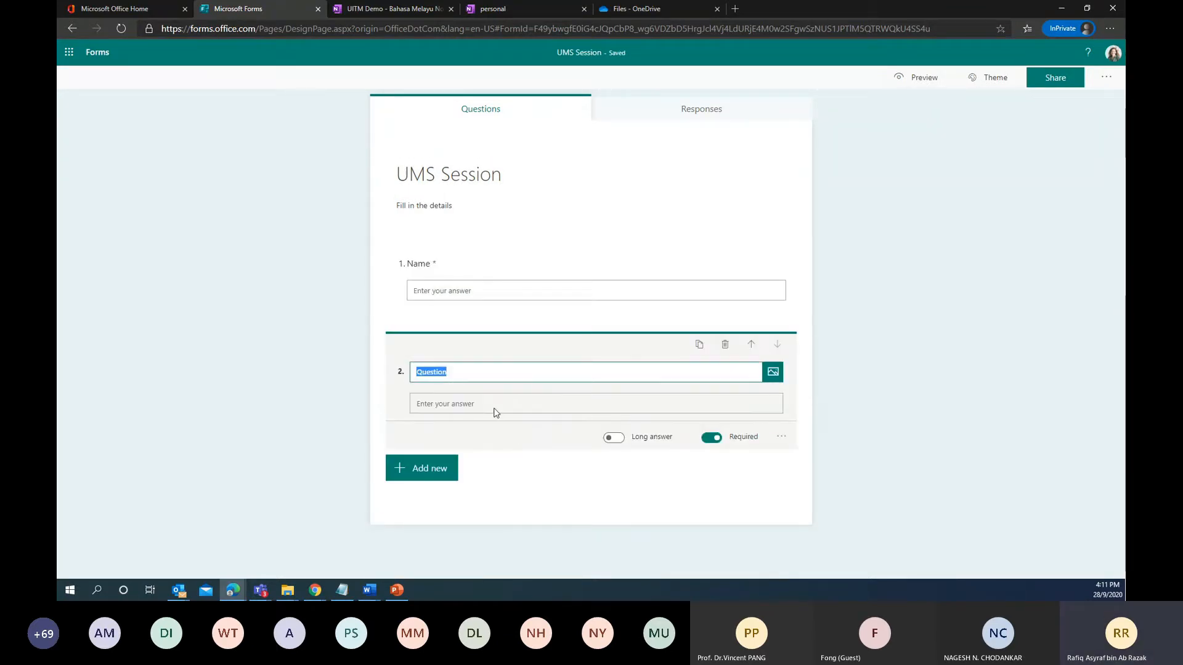
pyautogui.write('D')
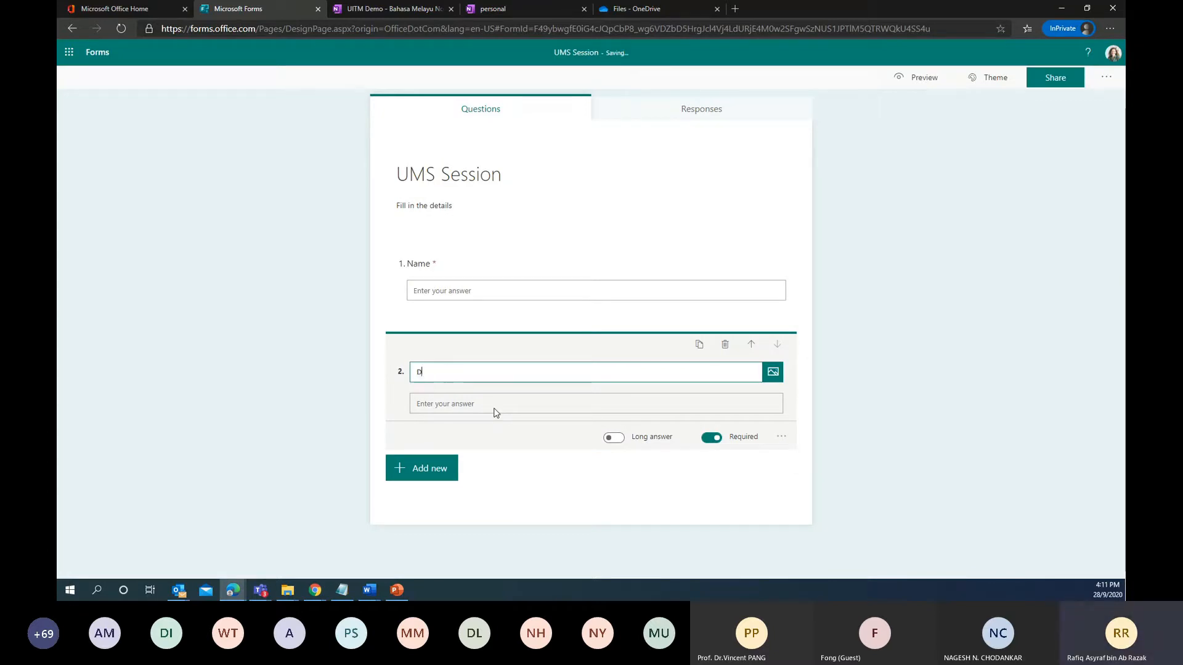
pyautogui.write('epartment')
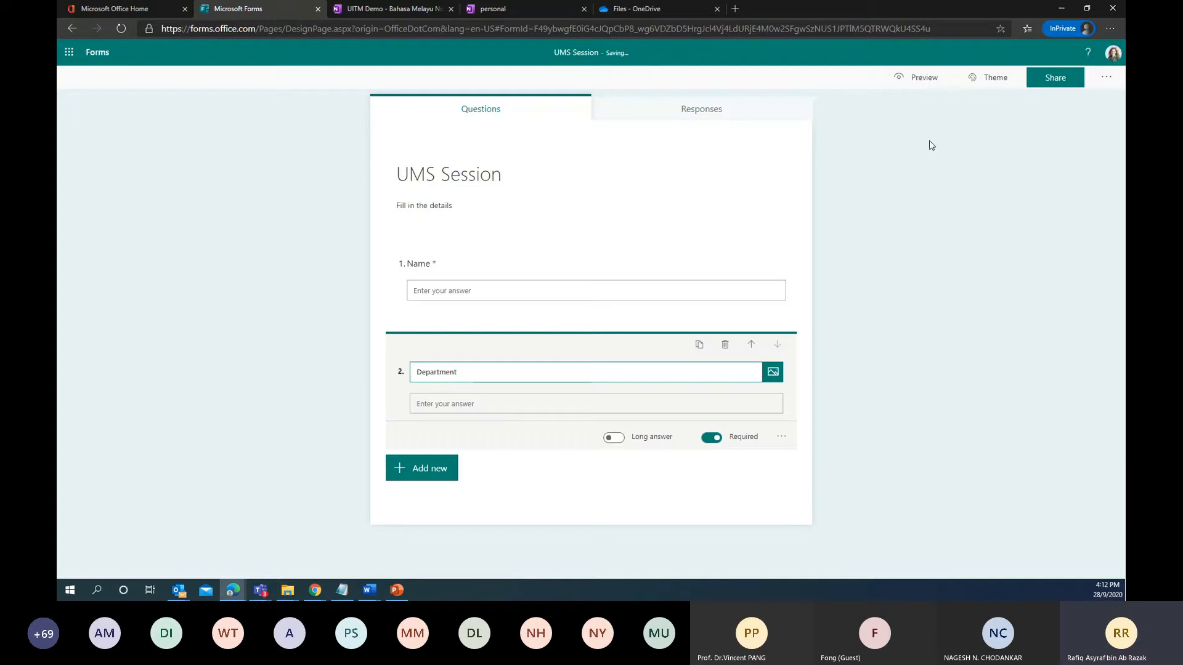
# Step: Preview the form in its computer and mobile layouts, and return to editing
pyautogui.click(916, 78)
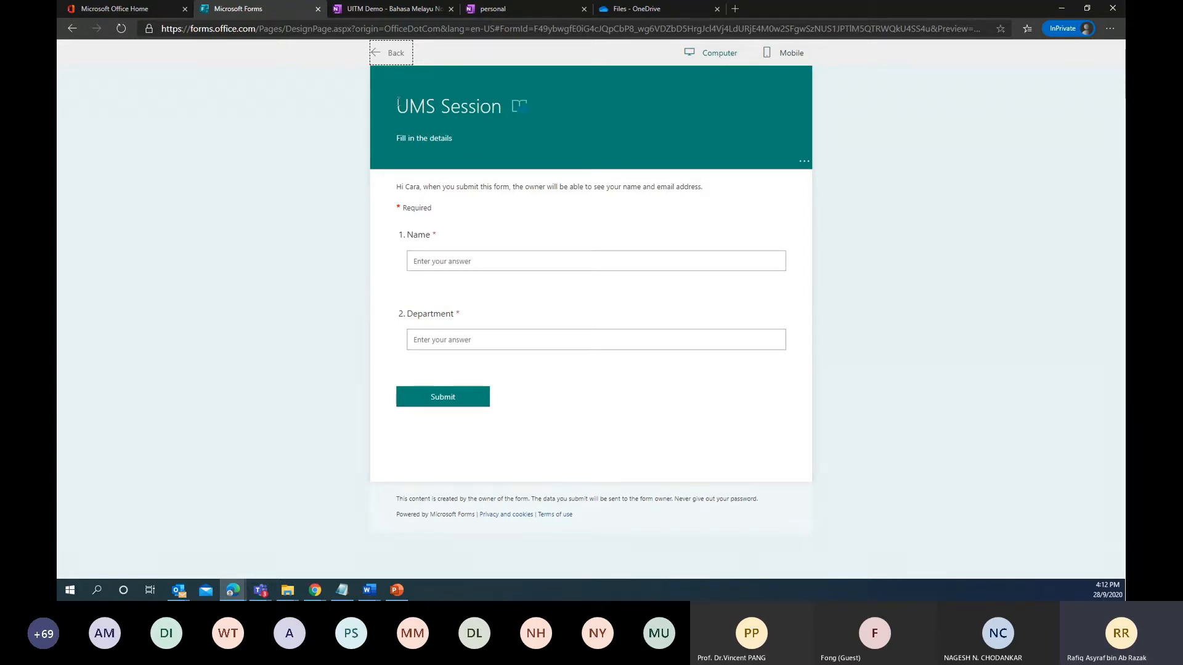
pyautogui.click(777, 53)
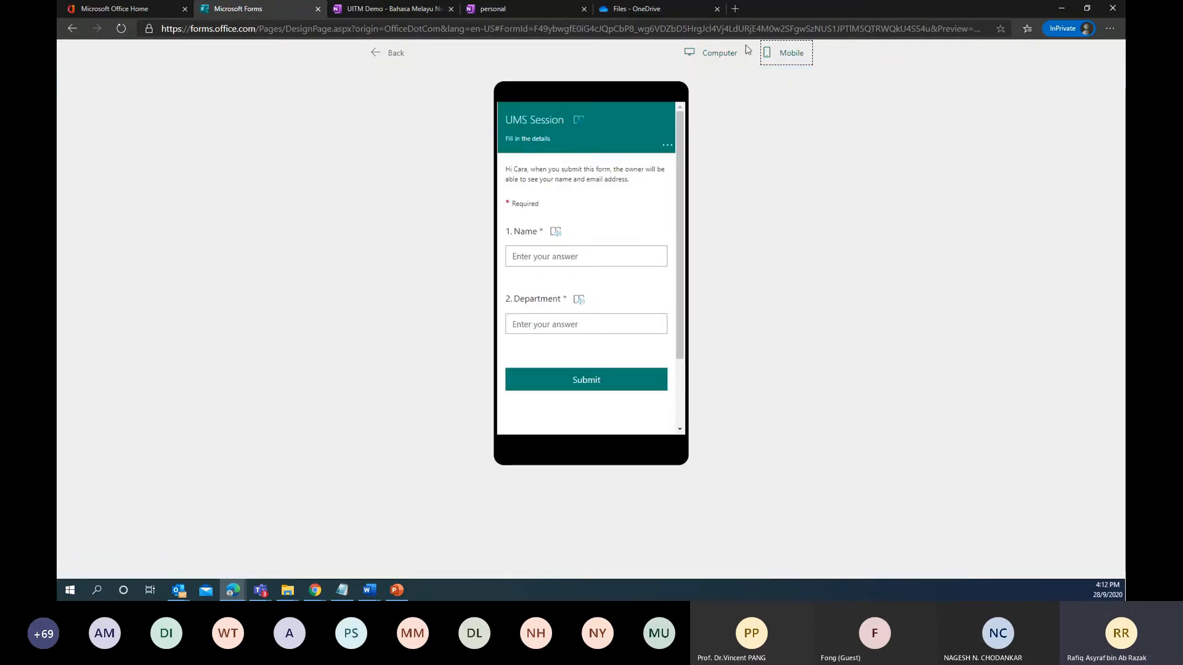
pyautogui.click(396, 56)
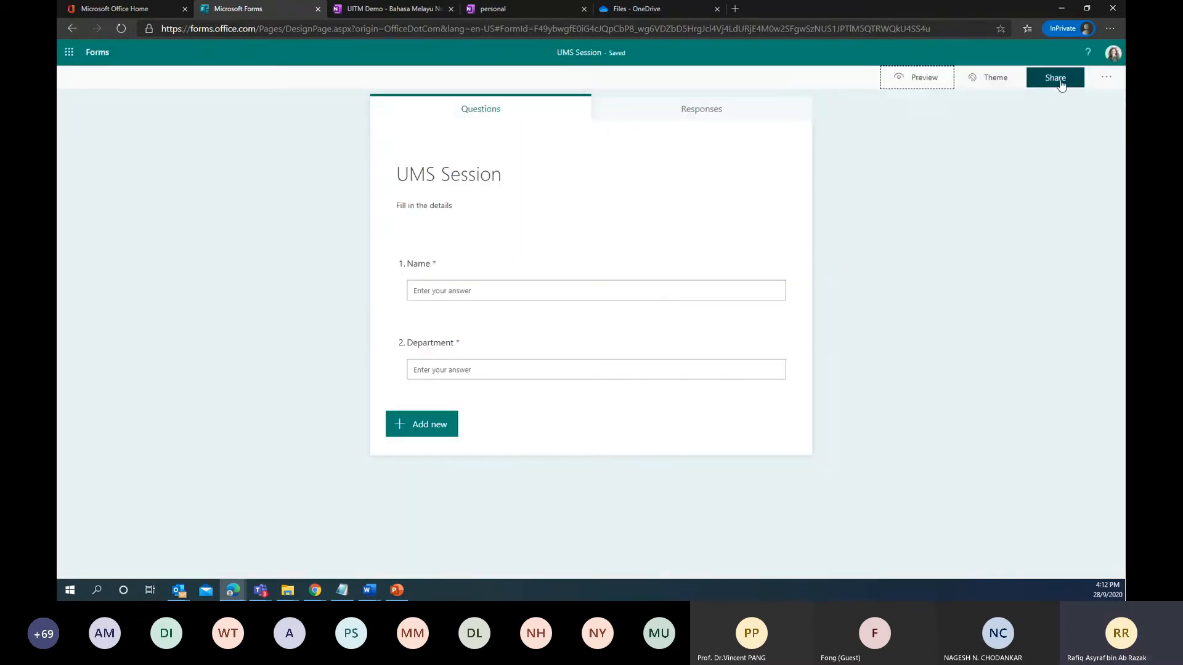
# Step: Change the form's settings so that anyone with the link can respond
pyautogui.click(1106, 77)
pyautogui.click(1038, 102)
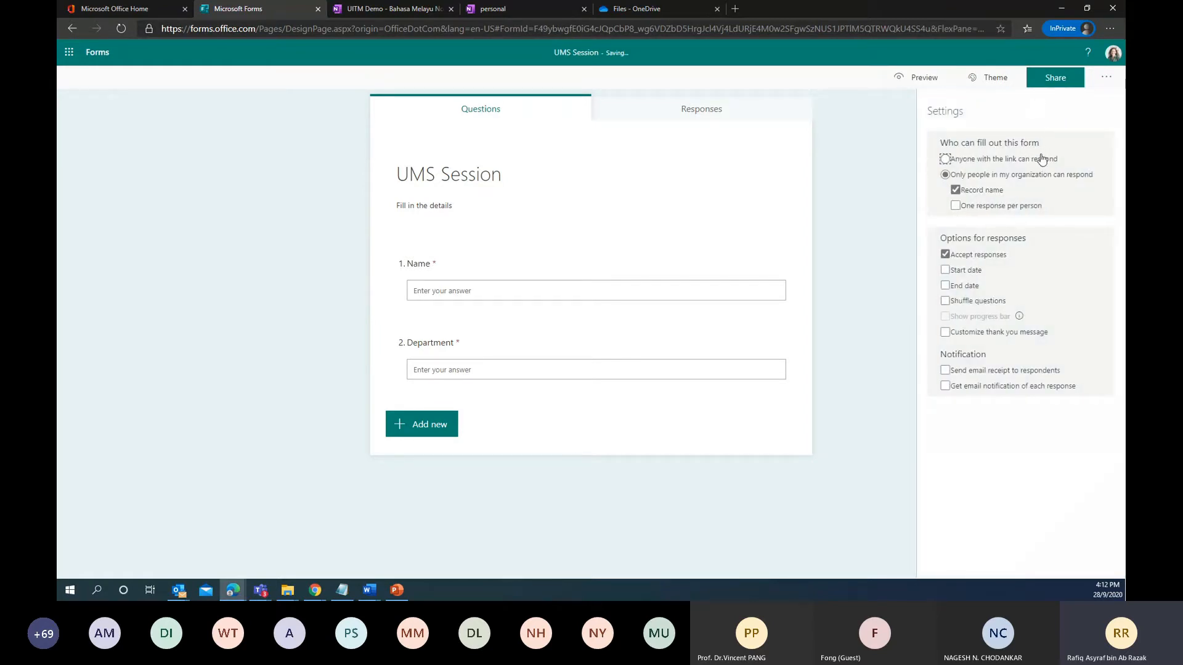
pyautogui.click(944, 160)
# Step: Enable a customized thank-you message and replace its text with "Thanks! your details already in store"
pyautogui.click(945, 332)
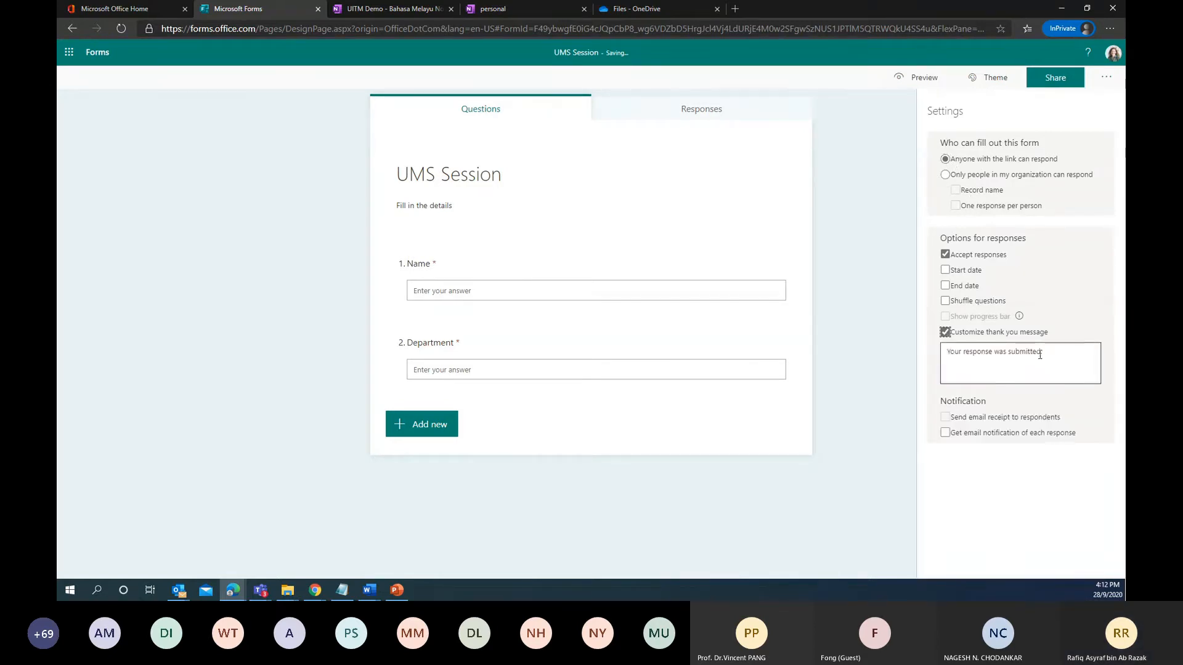
pyautogui.click(1060, 356)
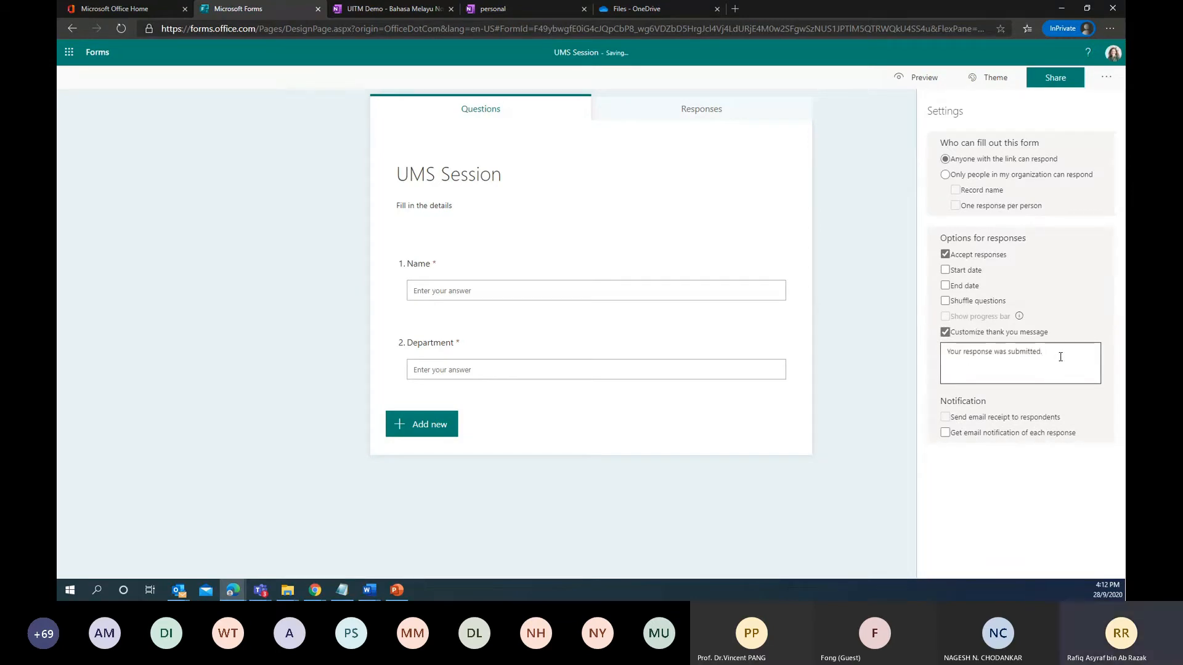
pyautogui.press('BackSpace')
pyautogui.press('BackSpace')
pyautogui.press('BackSpace')
pyautogui.press('BackSpace')
pyautogui.press('BackSpace')
pyautogui.press('BackSpace')
pyautogui.press('BackSpace')
pyautogui.press('BackSpace')
pyautogui.press('BackSpace')
pyautogui.press('BackSpace')
pyautogui.press('BackSpace')
pyautogui.press('BackSpace')
pyautogui.press('BackSpace')
pyautogui.press('BackSpace')
pyautogui.press('BackSpace')
pyautogui.press('BackSpace')
pyautogui.press('BackSpace')
pyautogui.press('BackSpace')
pyautogui.press('BackSpace')
pyautogui.press('BackSpace')
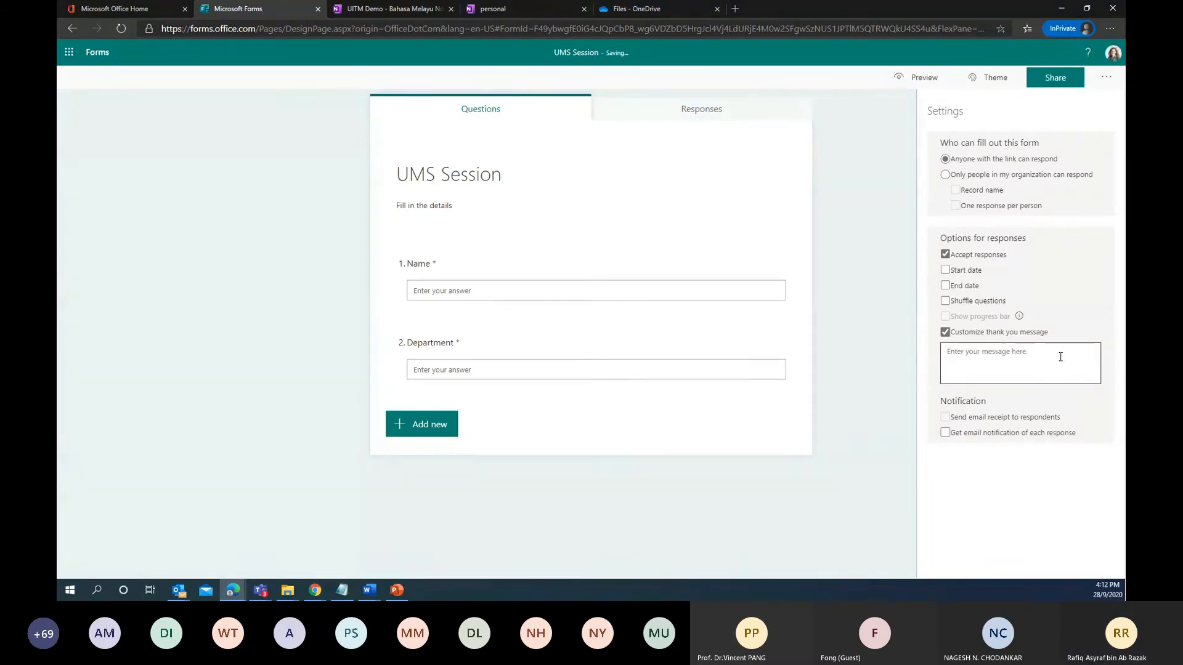
pyautogui.write('Thanks')
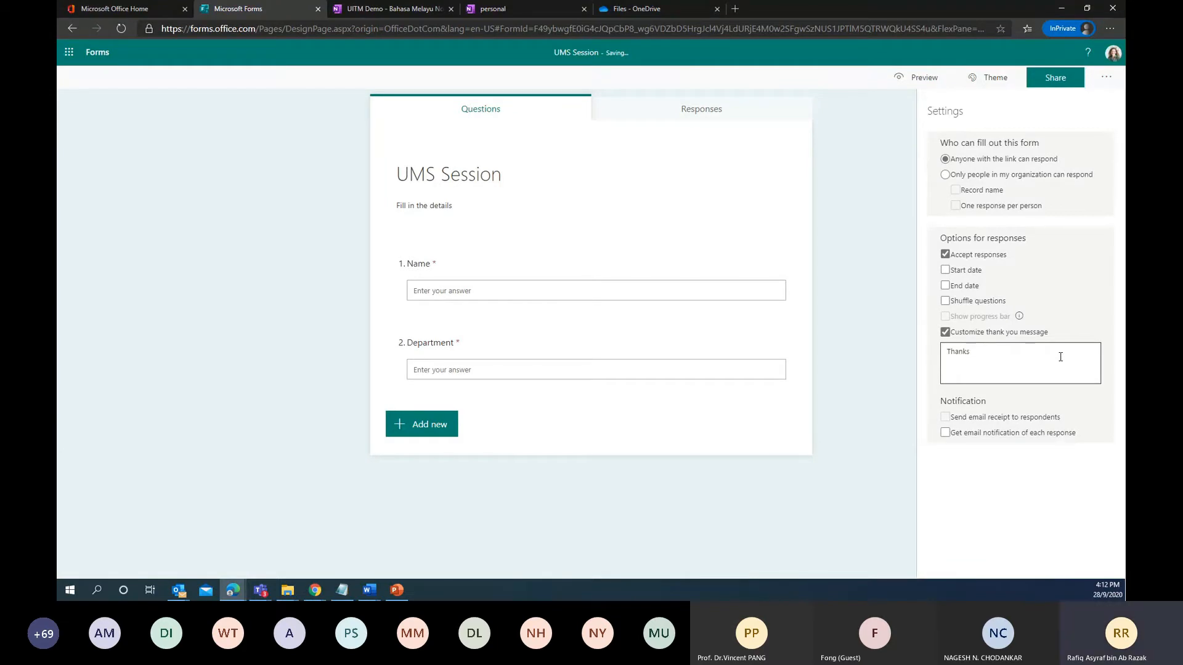
pyautogui.write('! your details')
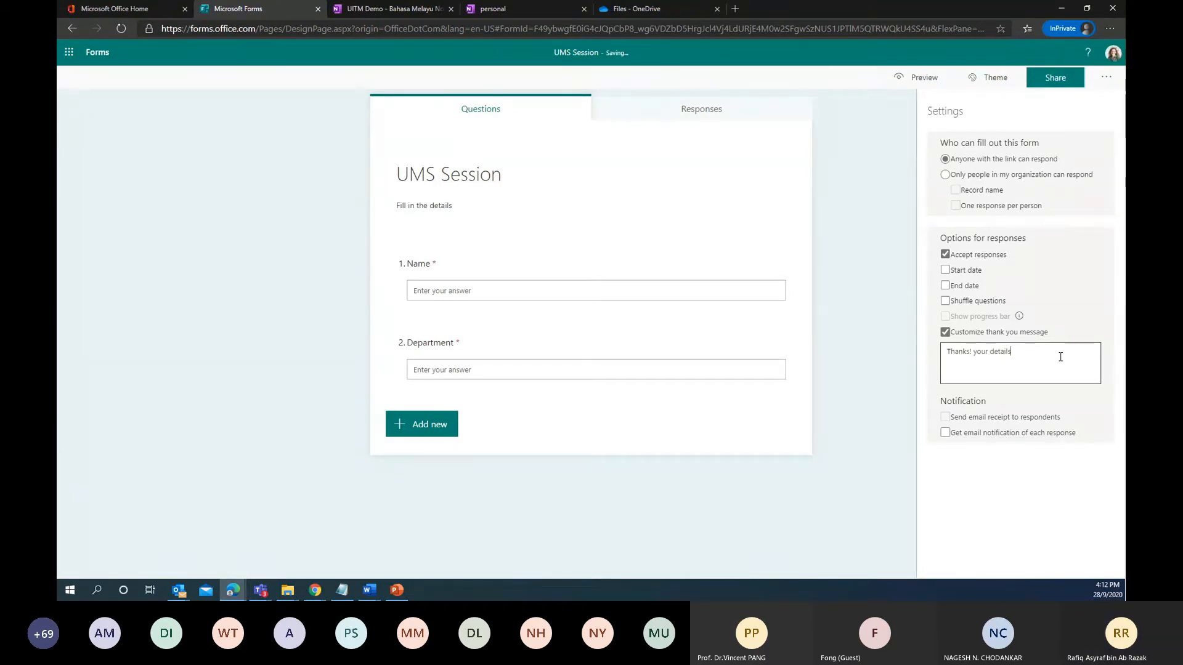
pyautogui.write(' alrea')
pyautogui.write('dy in store')
pyautogui.write('d')
pyautogui.press('BackSpace')
# Step: Copy the form's link for collecting responses and switch to the Teams window
pyautogui.click(1043, 79)
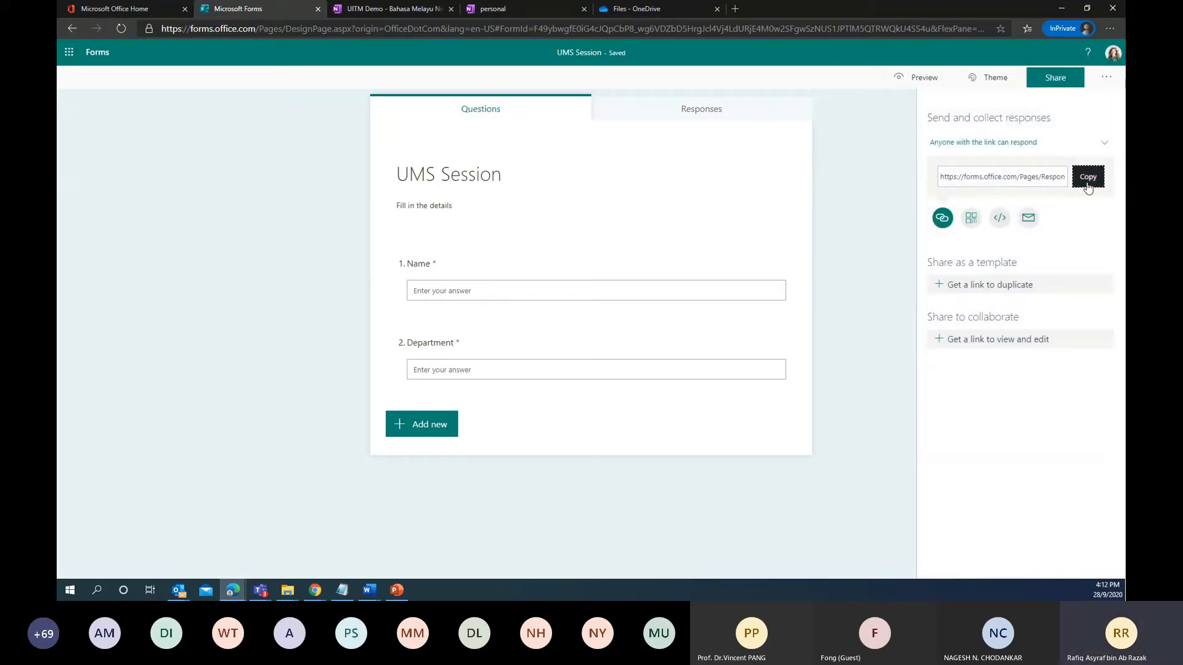
pyautogui.click(1087, 183)
pyautogui.hotkey('alt', 'Tab')
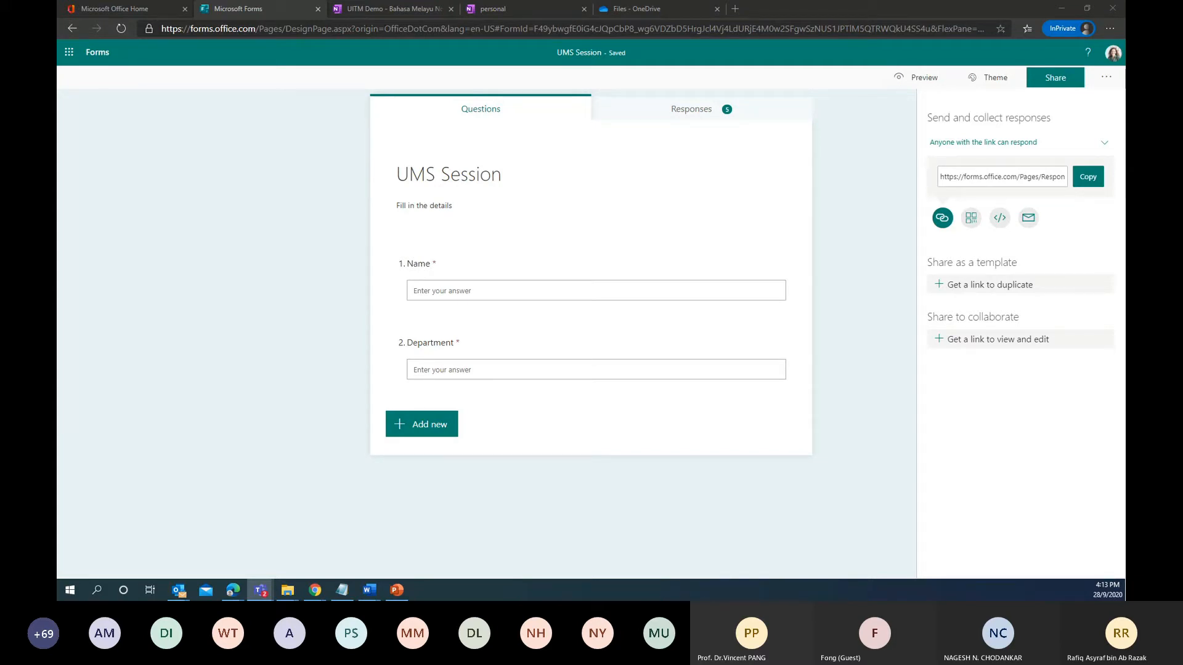
# Step: Review the responses collected by the form, and locate the Forms app on the Office home page
pyautogui.click(712, 118)
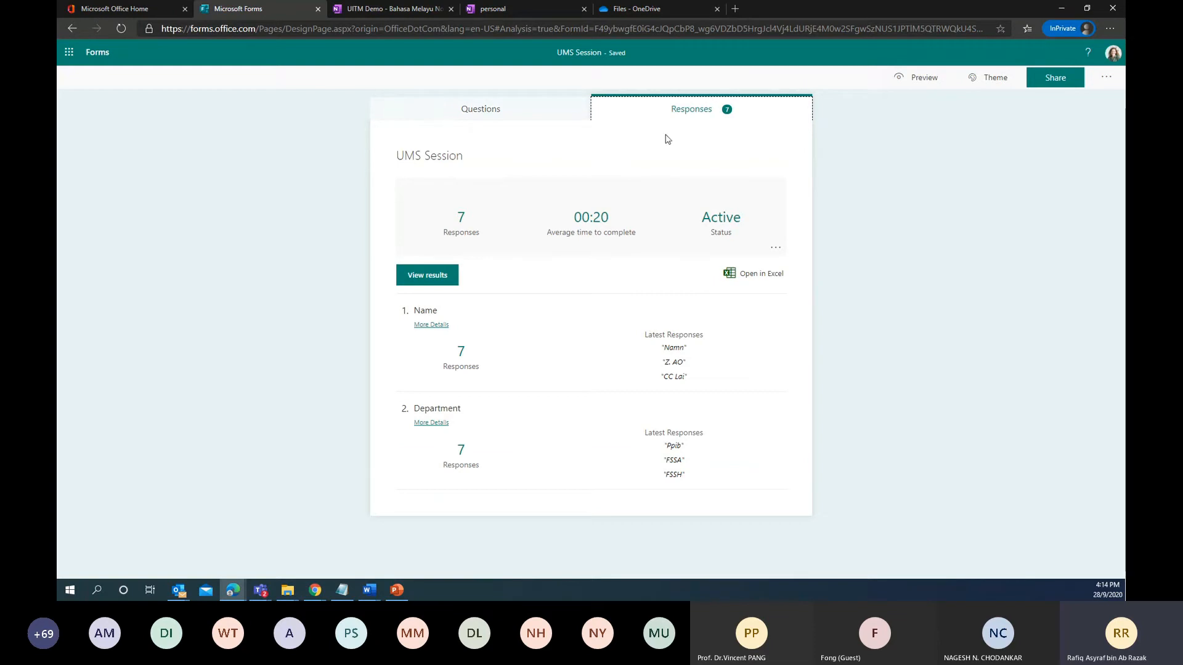
pyautogui.click(102, 11)
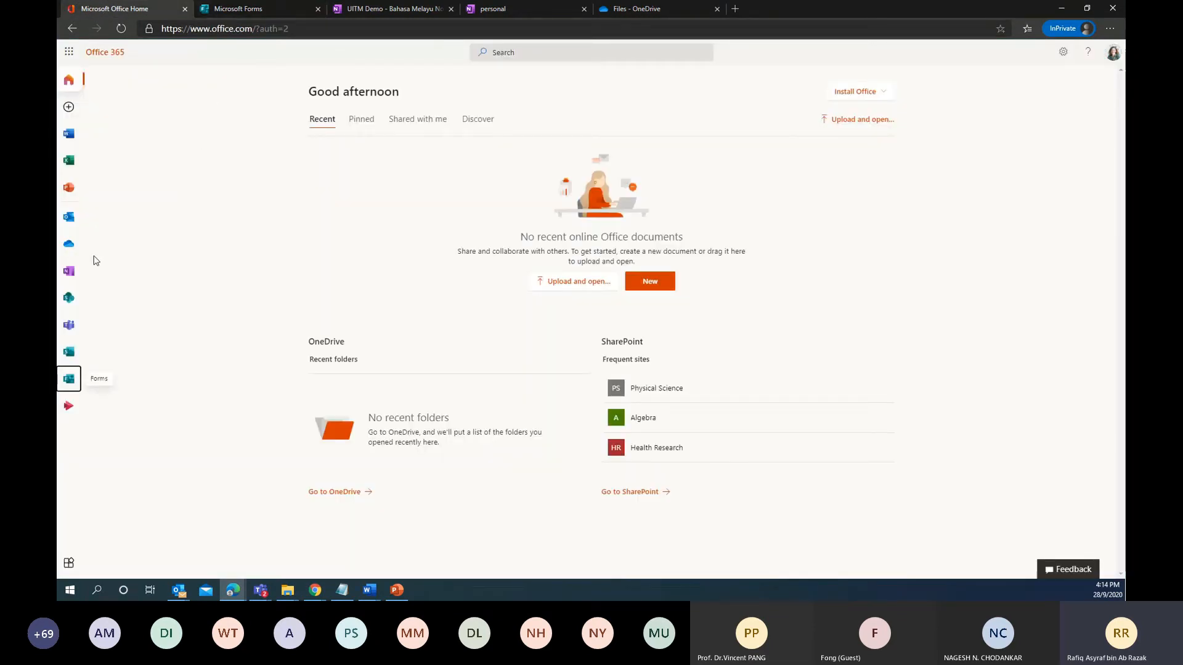
pyautogui.click(68, 389)
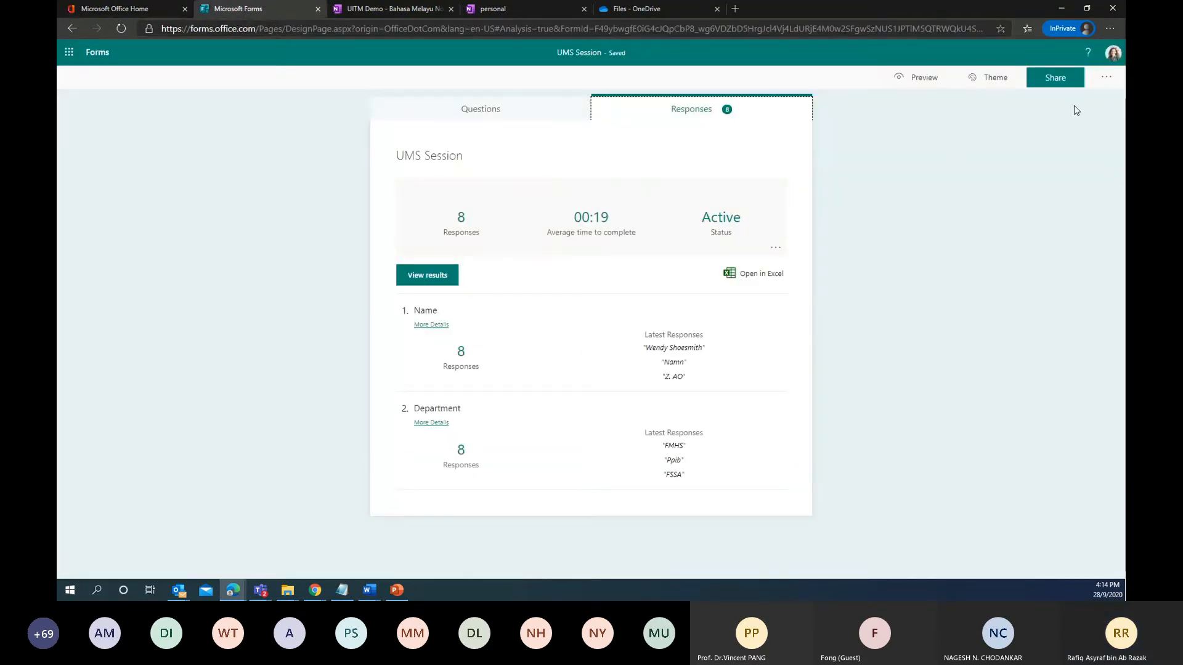
# Step: Return to the Forms start page, create a new quiz and title it "Math Quiz"
pyautogui.click(103, 54)
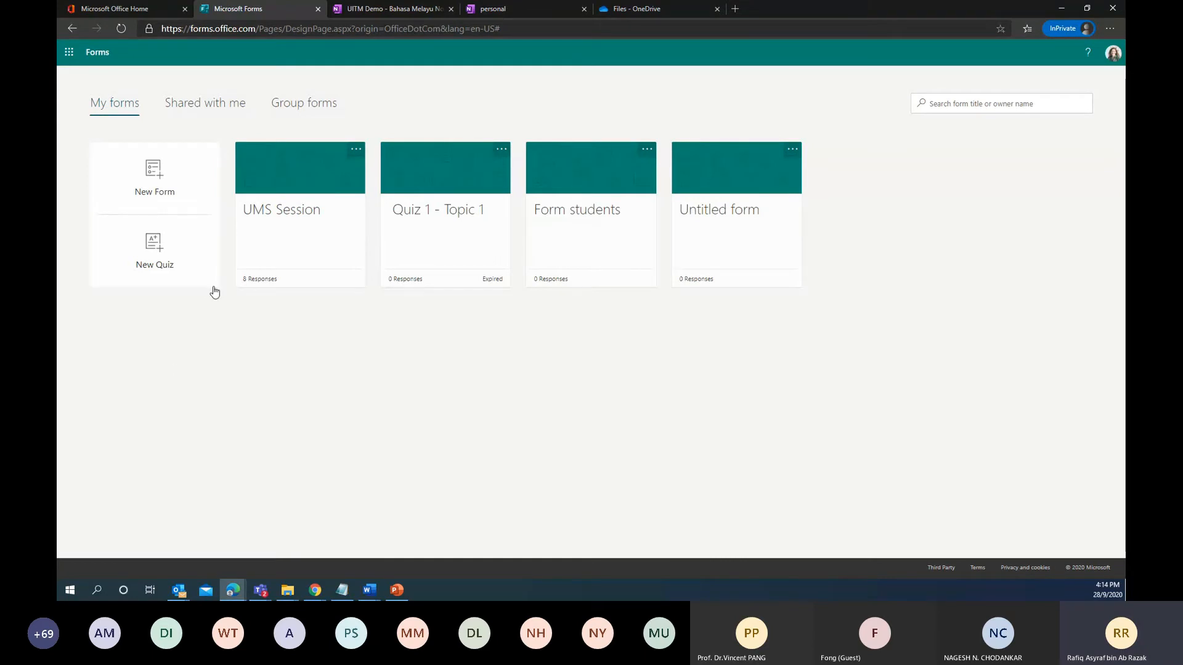
pyautogui.click(164, 257)
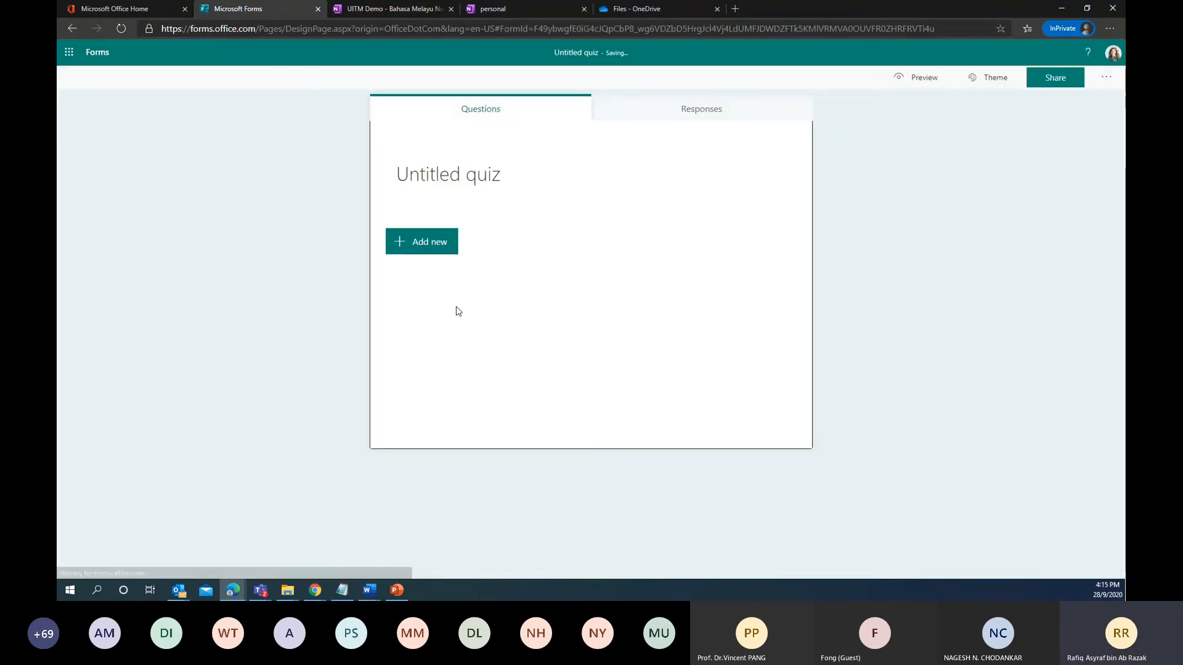
pyautogui.click(467, 172)
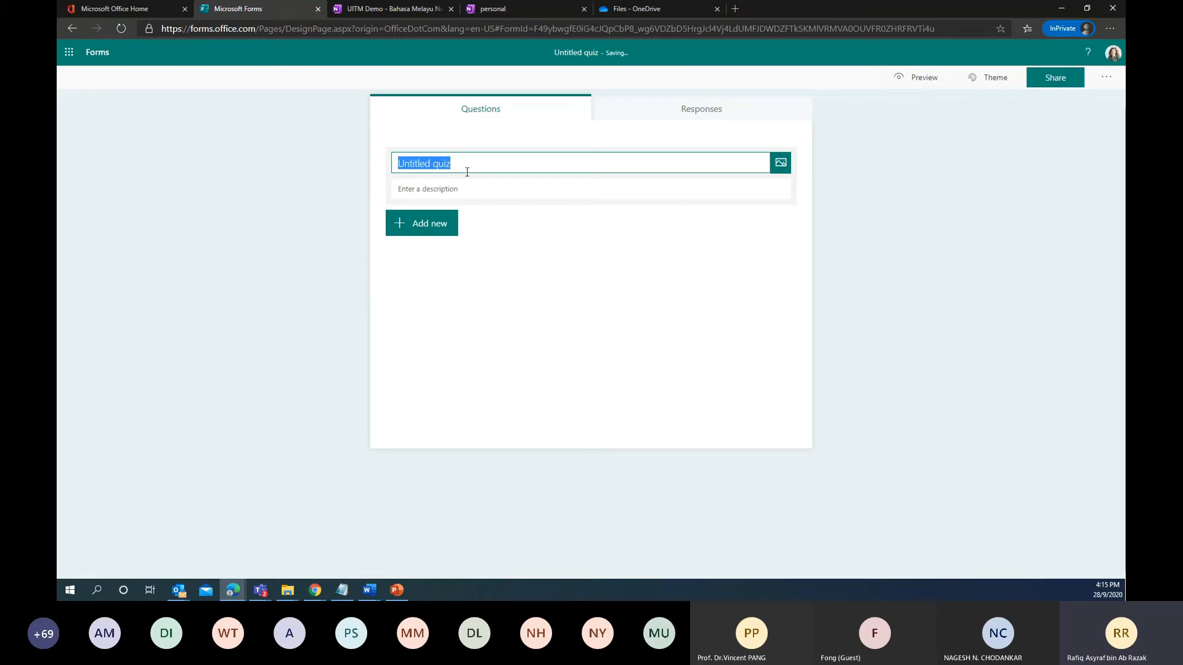
pyautogui.write('Math')
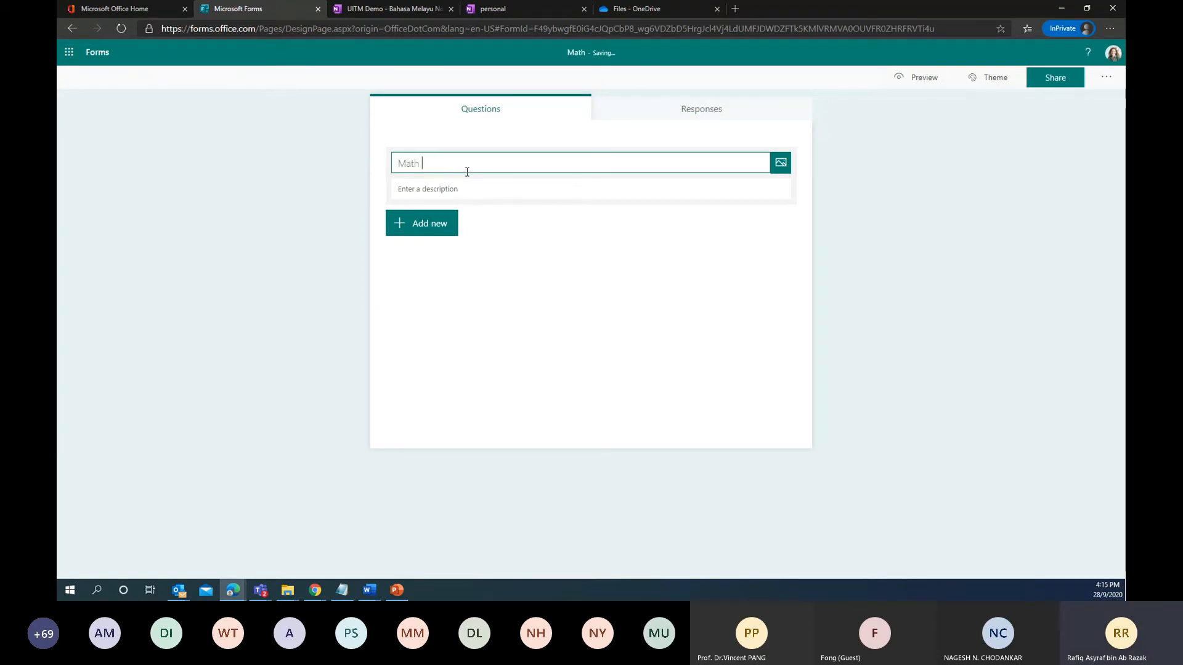
pyautogui.press('Return')
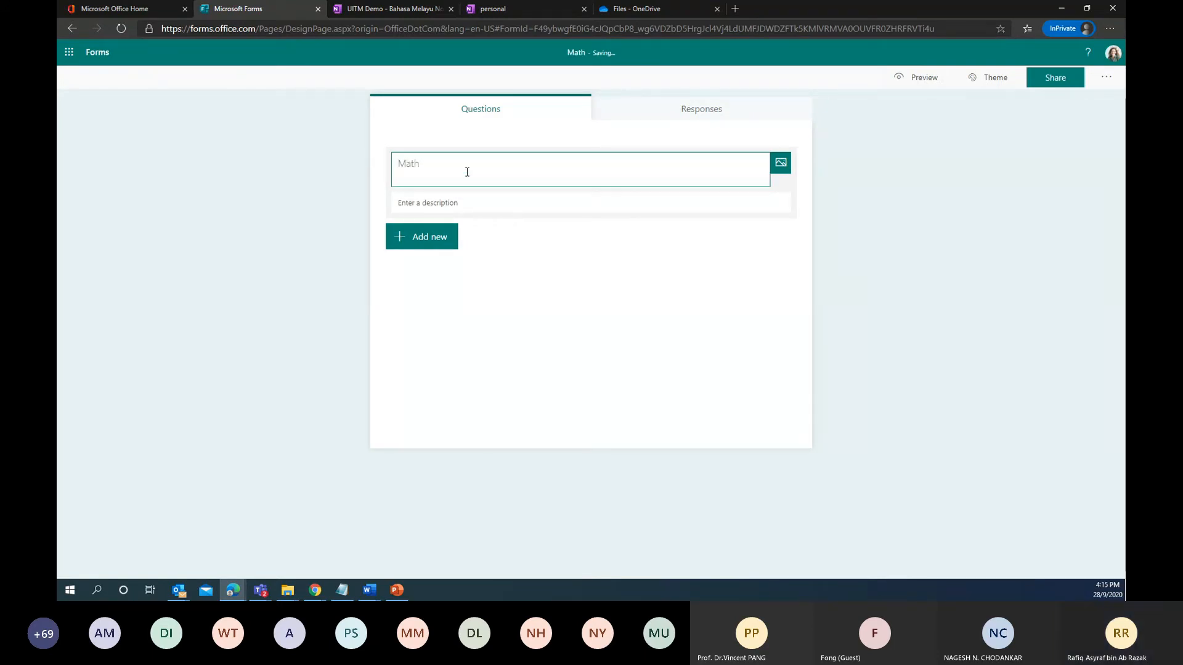
pyautogui.write('Quiz')
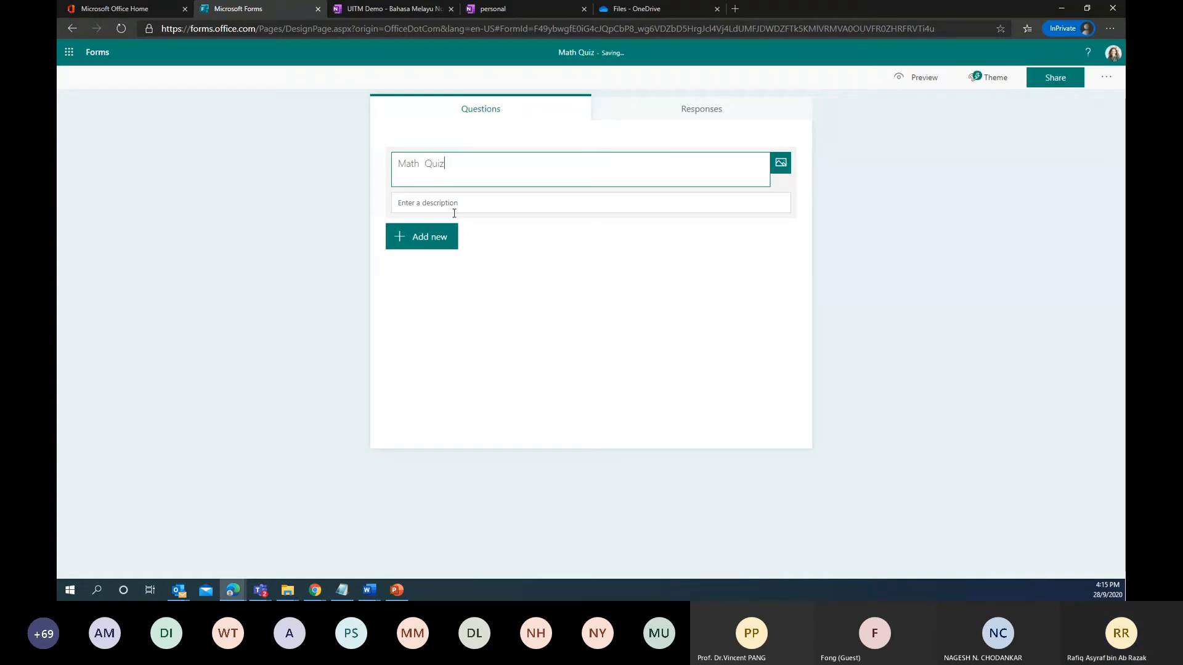
# Step: Add a choice question reading "2+2" with the answer options 1 and 4
pyautogui.click(431, 237)
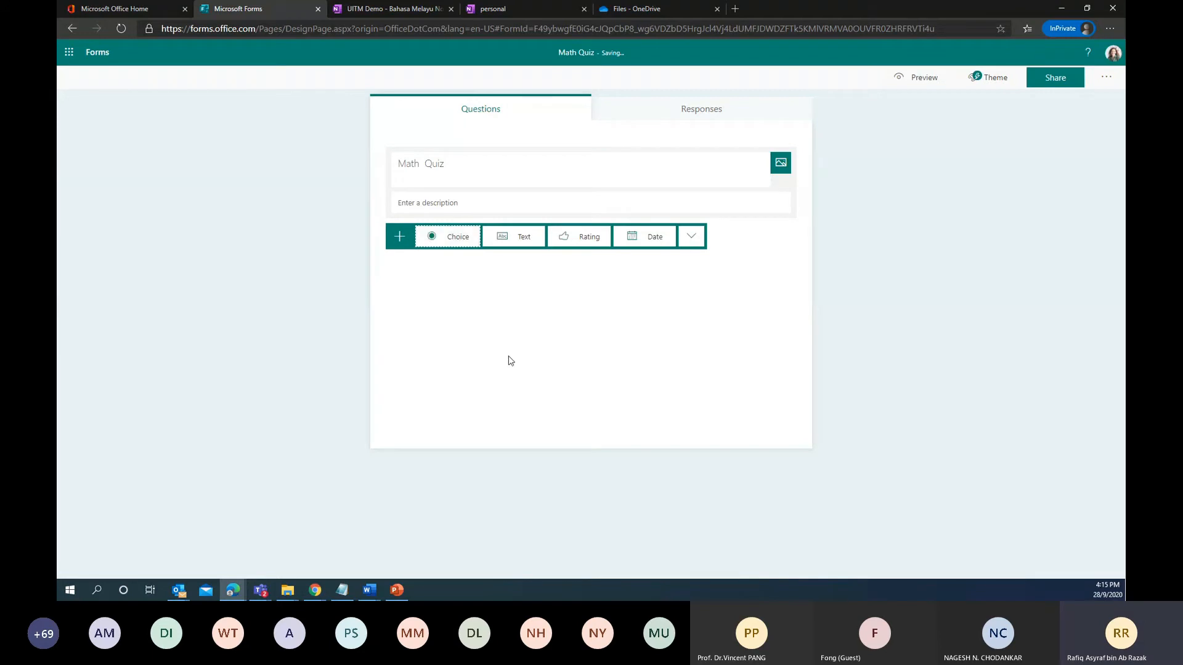
pyautogui.click(435, 238)
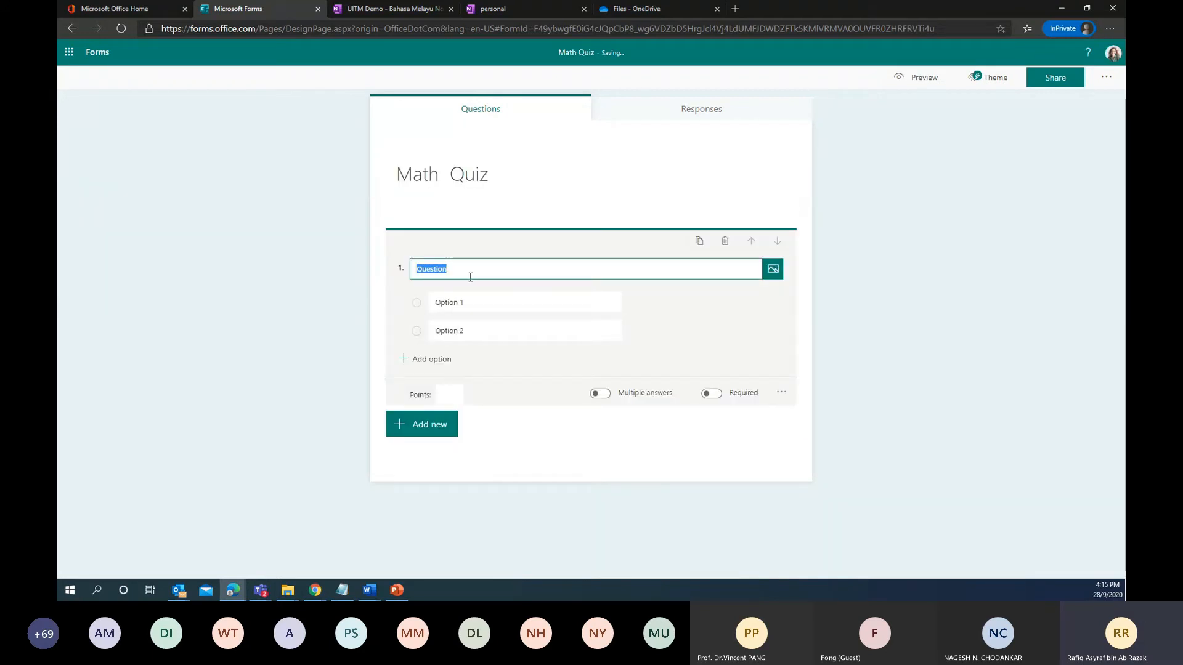
pyautogui.write('2+2')
pyautogui.click(490, 302)
pyautogui.write('1')
pyautogui.click(495, 332)
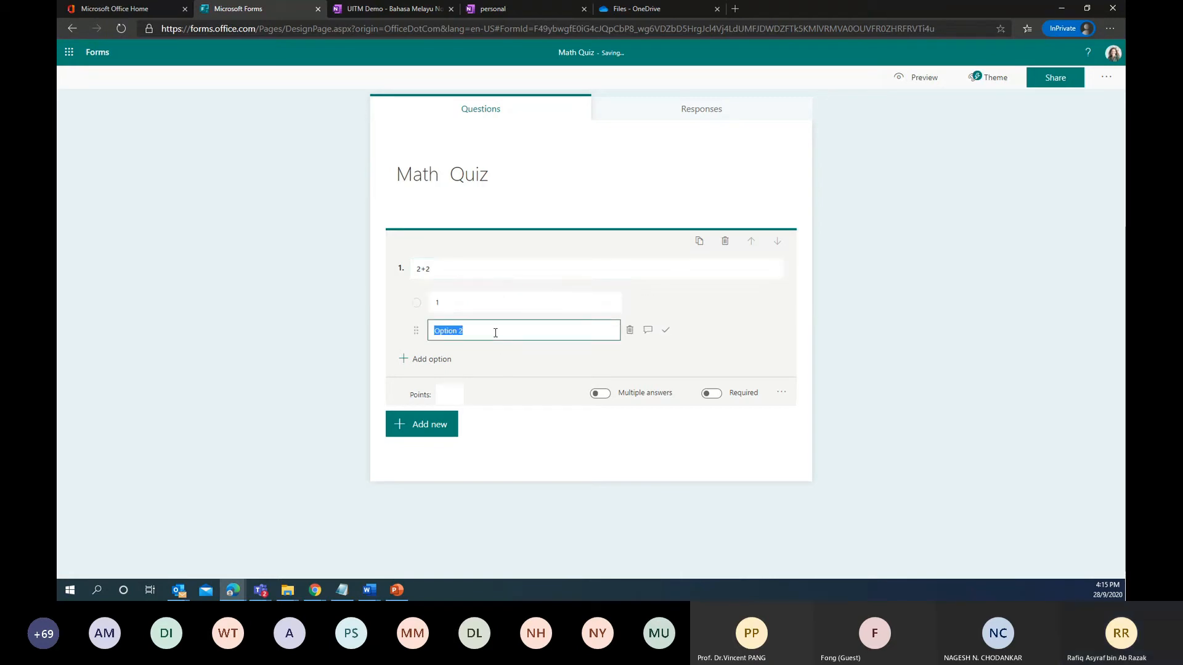
pyautogui.write('2')
pyautogui.press('BackSpace')
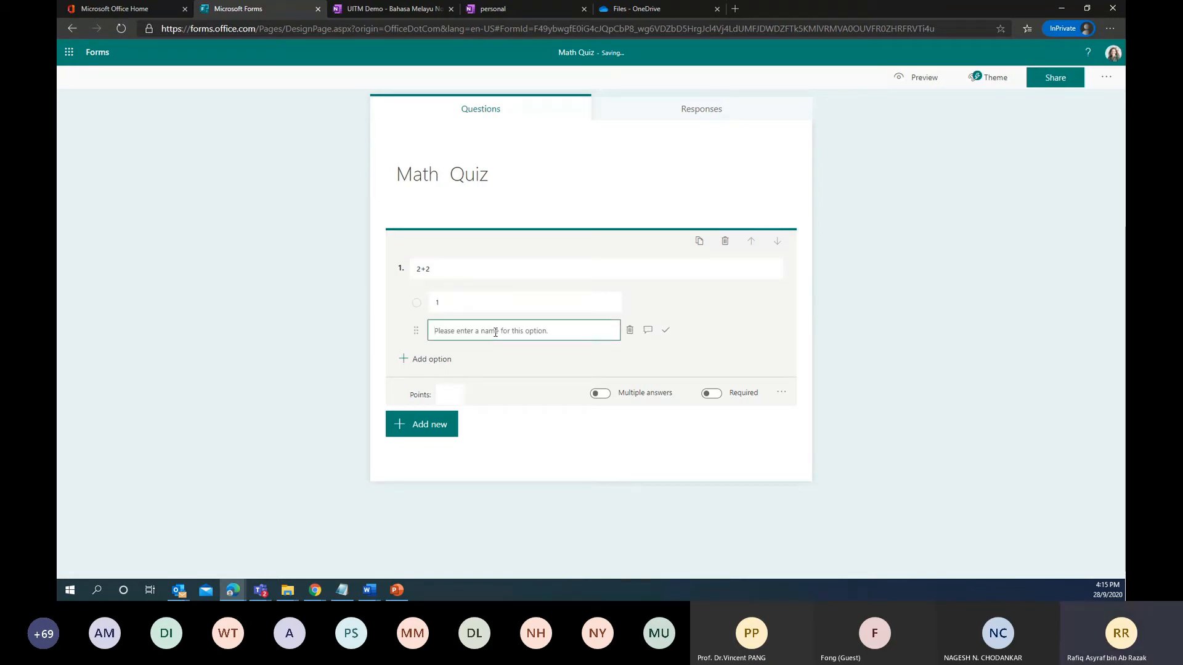
pyautogui.write('4')
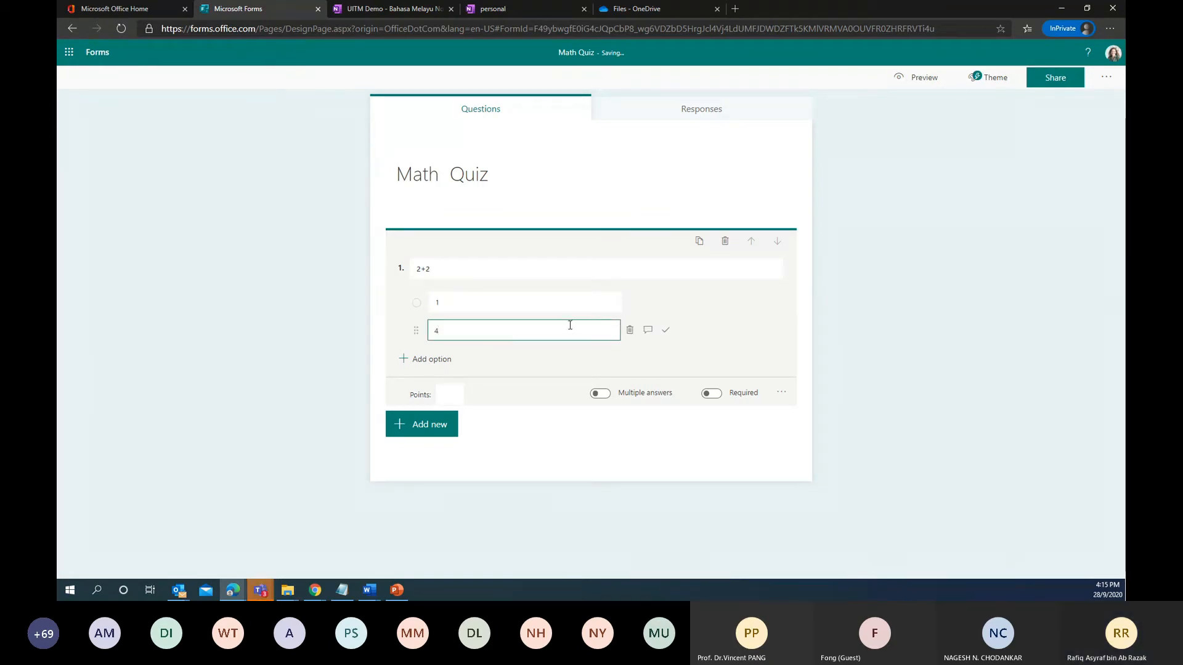
# Step: Make the 2+2 question required and set its score to 2 points
pyautogui.click(712, 394)
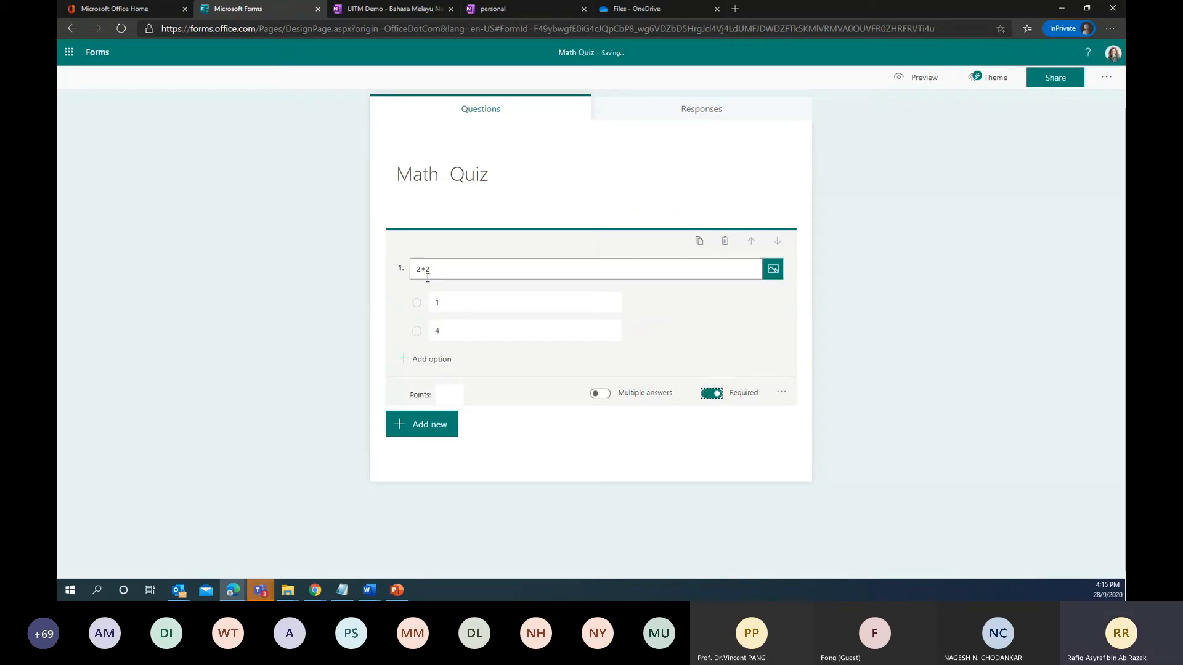
pyautogui.click(441, 395)
pyautogui.click(431, 424)
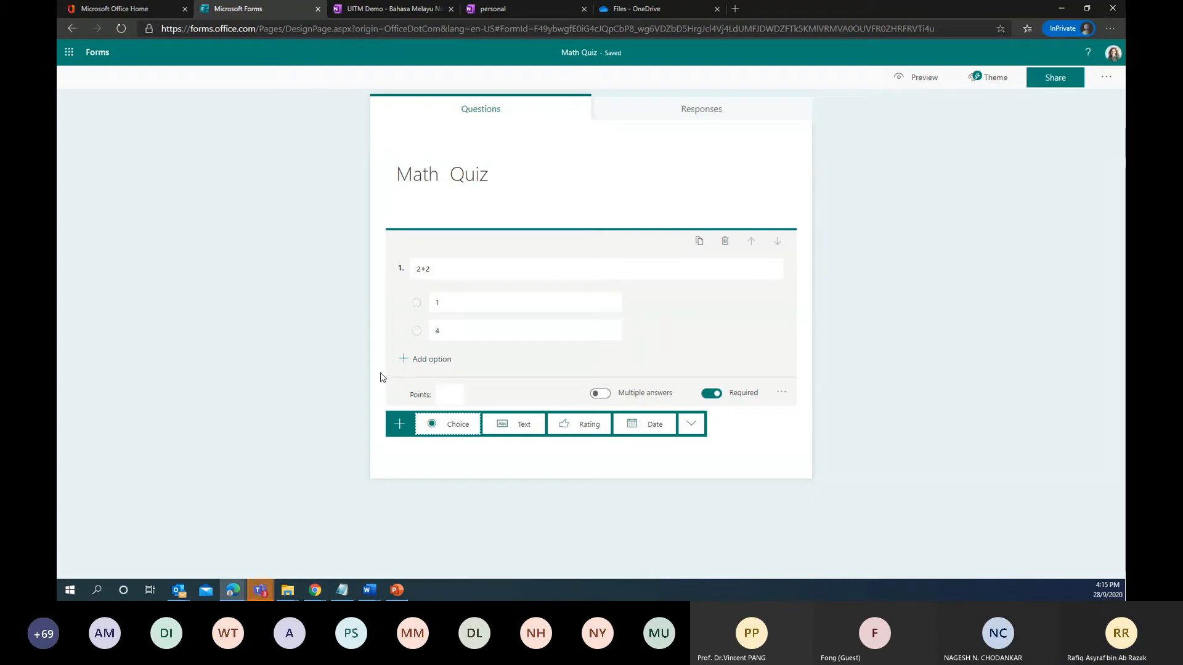
pyautogui.click(451, 395)
pyautogui.write('2')
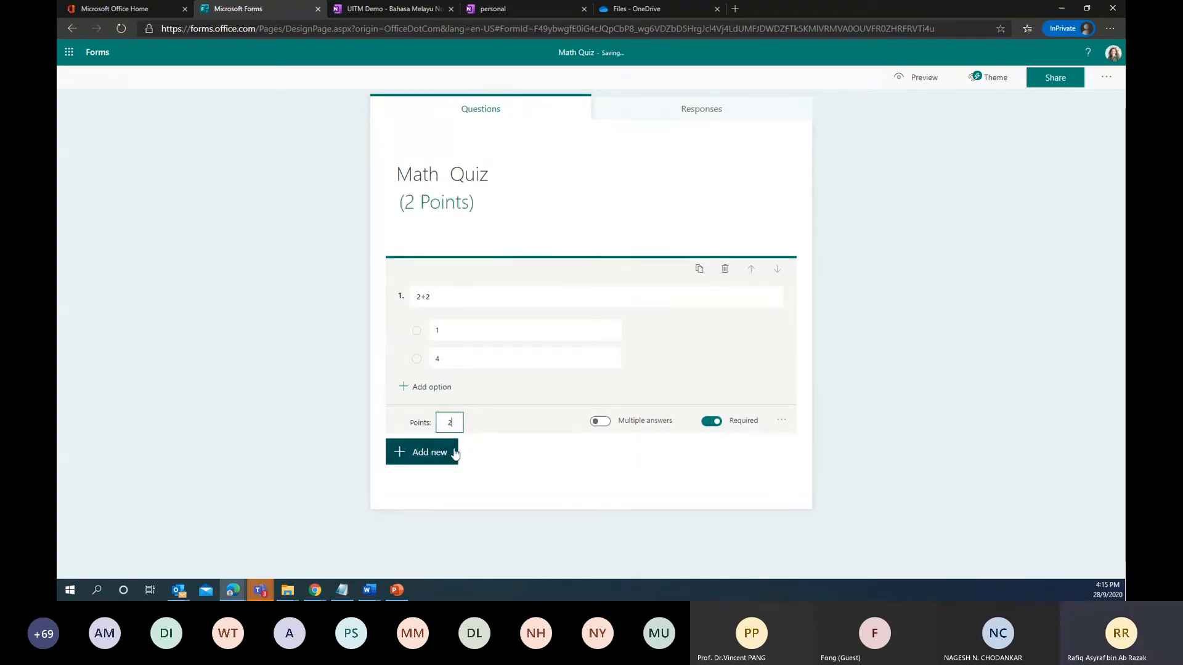
# Step: Add a text question reading "3x3" with 9 as its correct answer
pyautogui.click(424, 461)
pyautogui.click(524, 452)
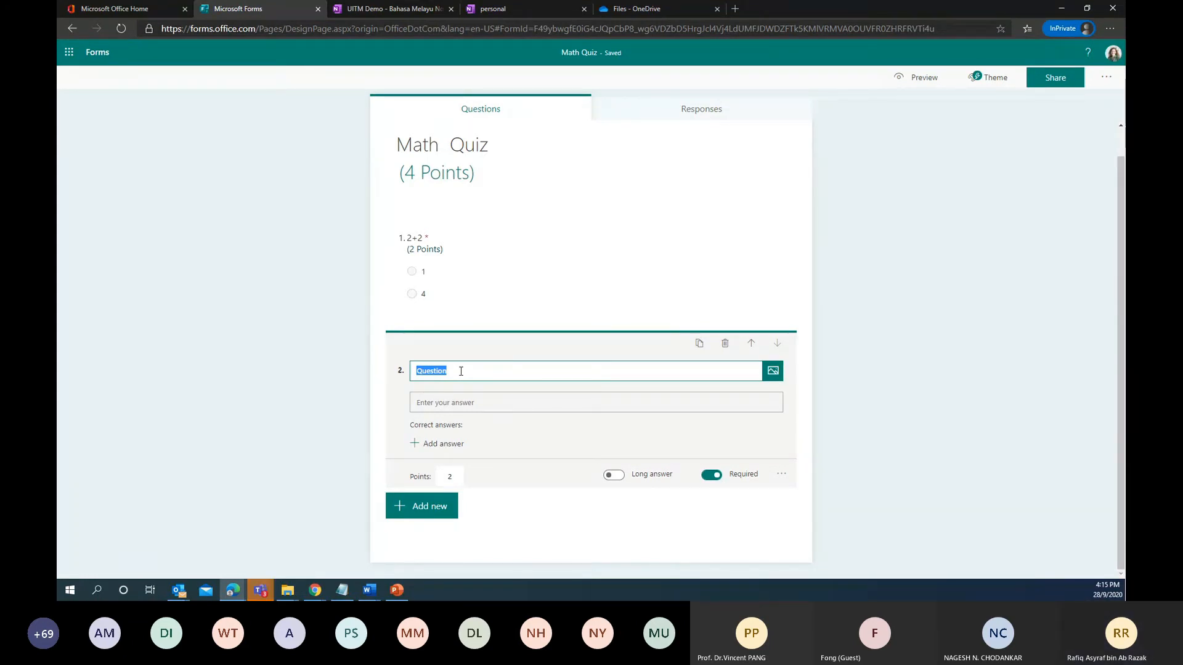
pyautogui.write('3x3')
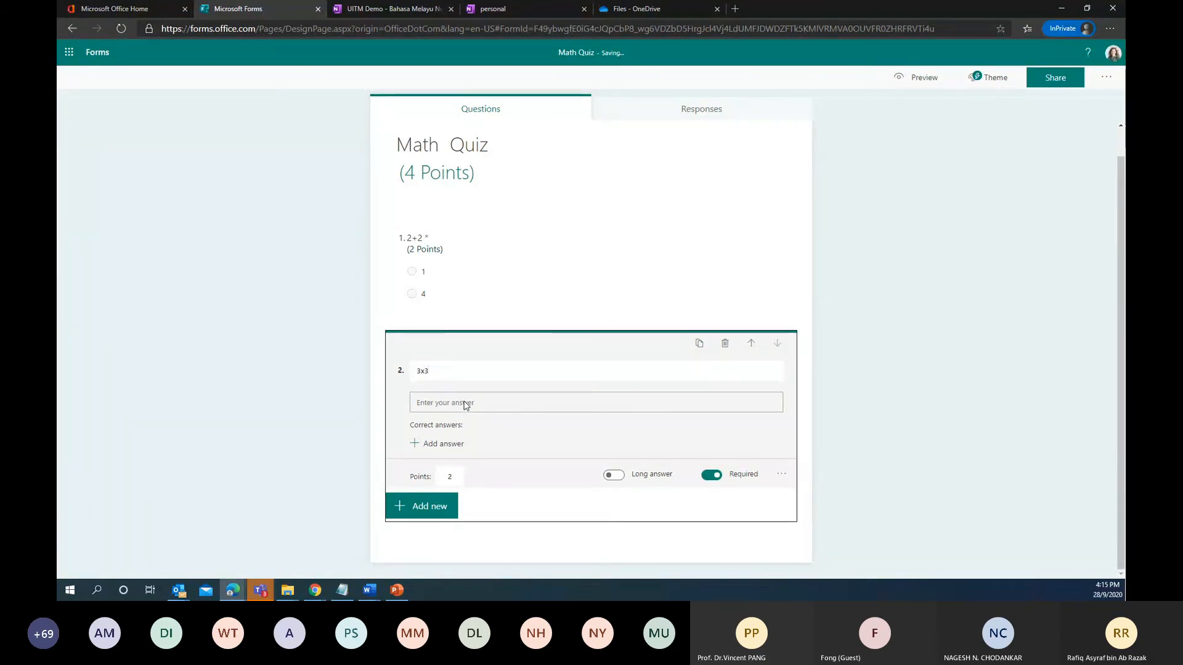
pyautogui.click(425, 443)
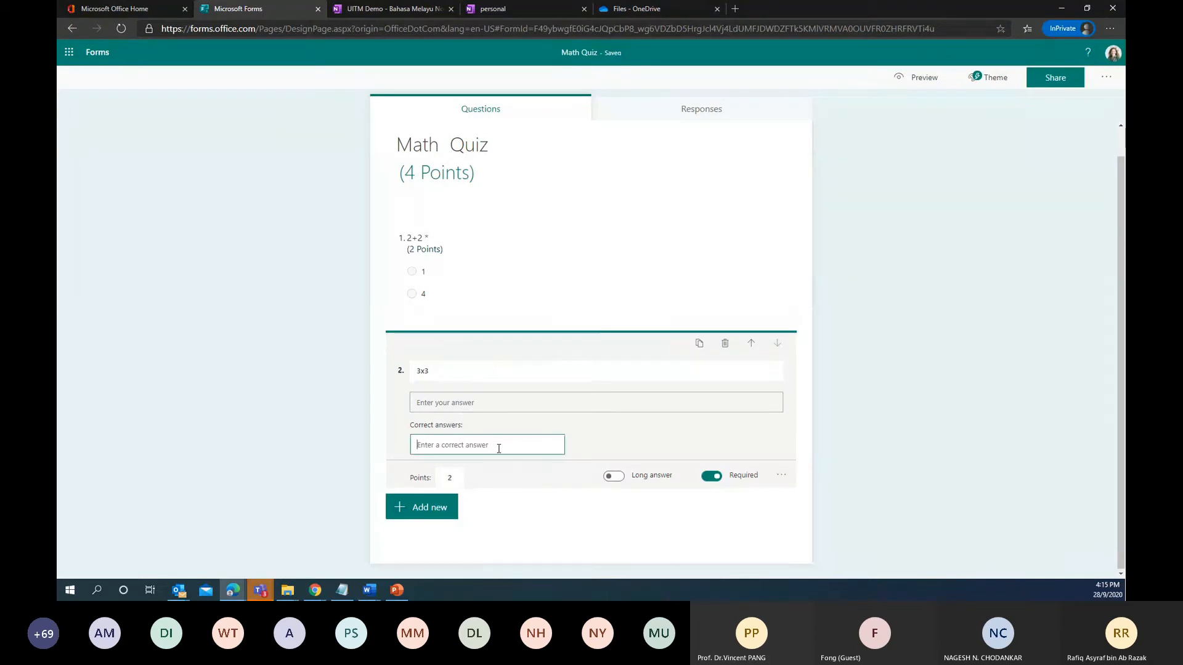
pyautogui.write('9')
pyautogui.click(603, 442)
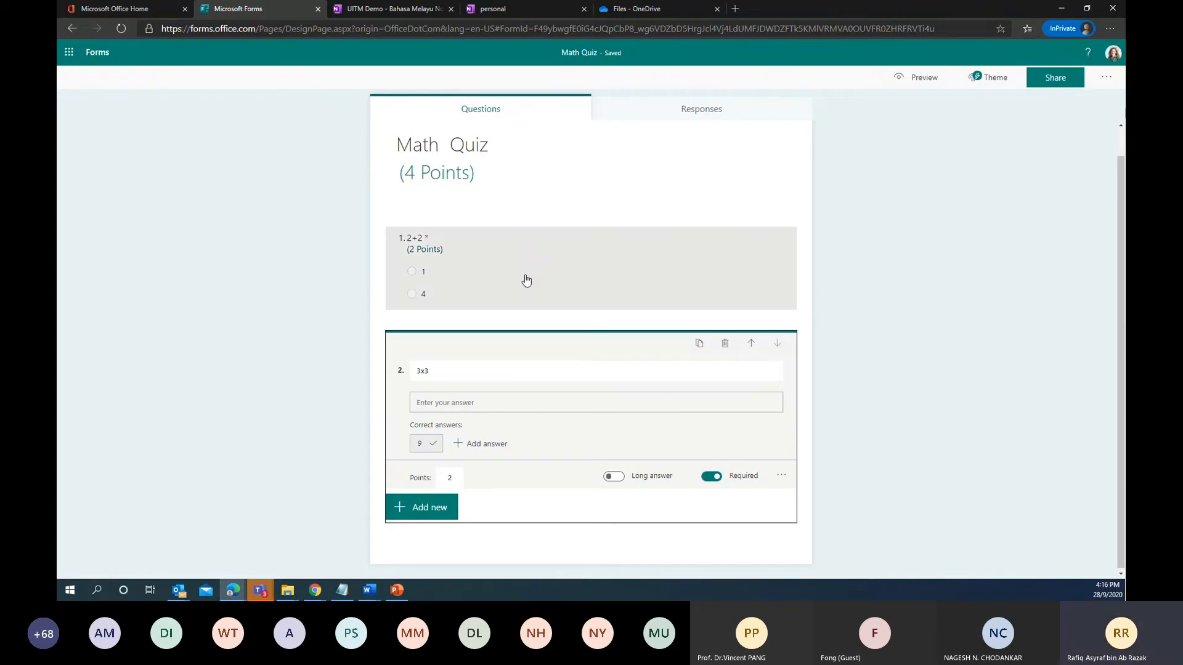
# Step: In the quiz settings, enable a start of 9/28/2020 5:00 PM and an end of 9/28/2020 6:00 PM, and shuffle all questions
pyautogui.click(1097, 78)
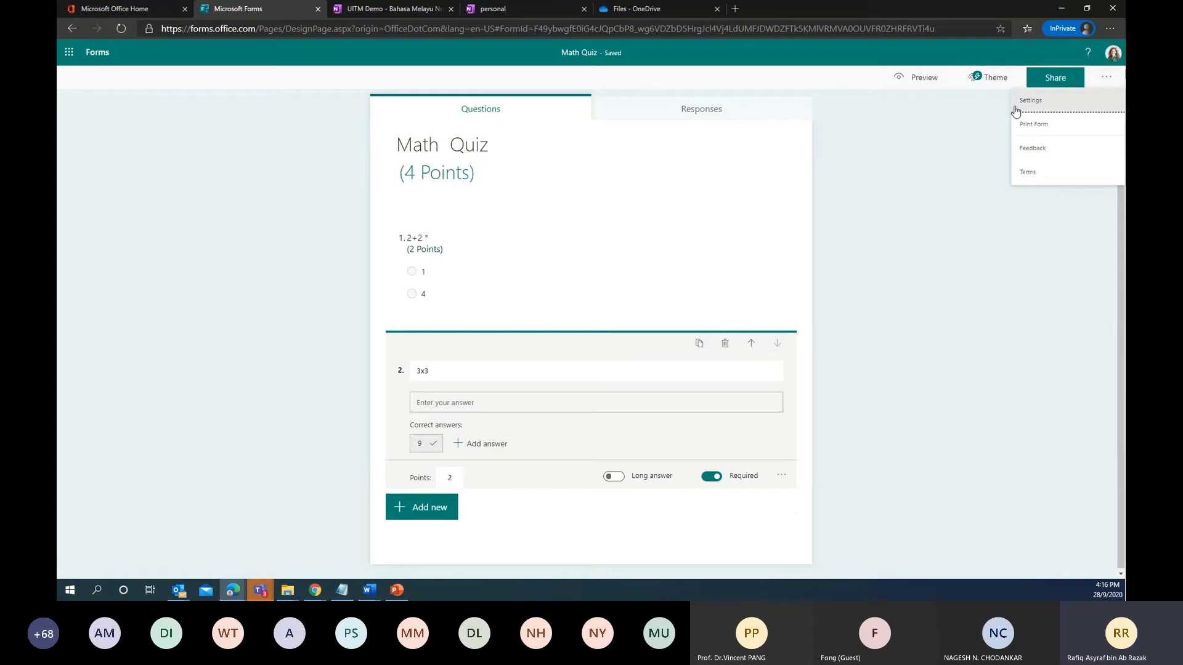
pyautogui.click(1047, 106)
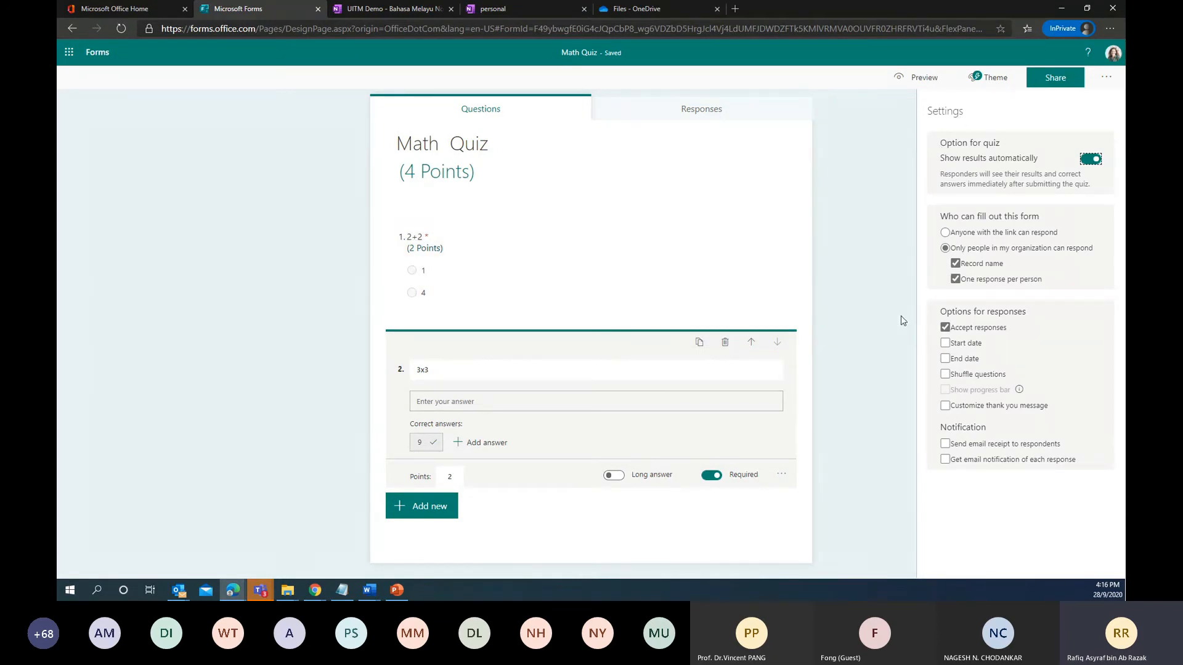
pyautogui.click(952, 350)
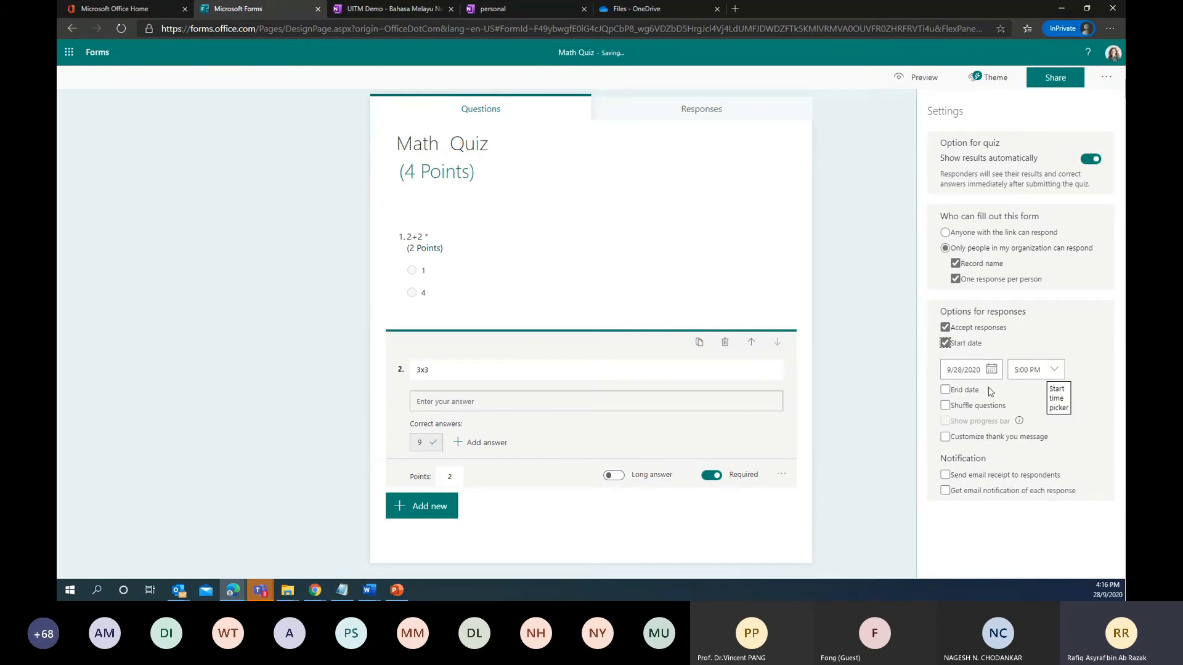
pyautogui.click(945, 393)
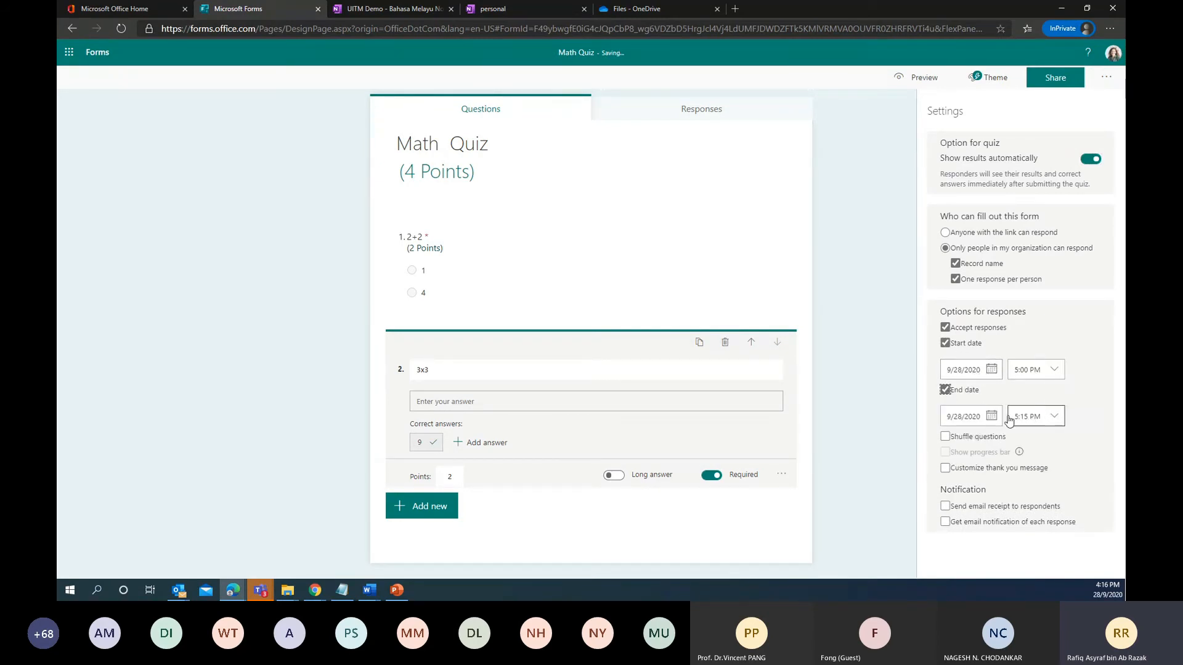
pyautogui.click(1050, 416)
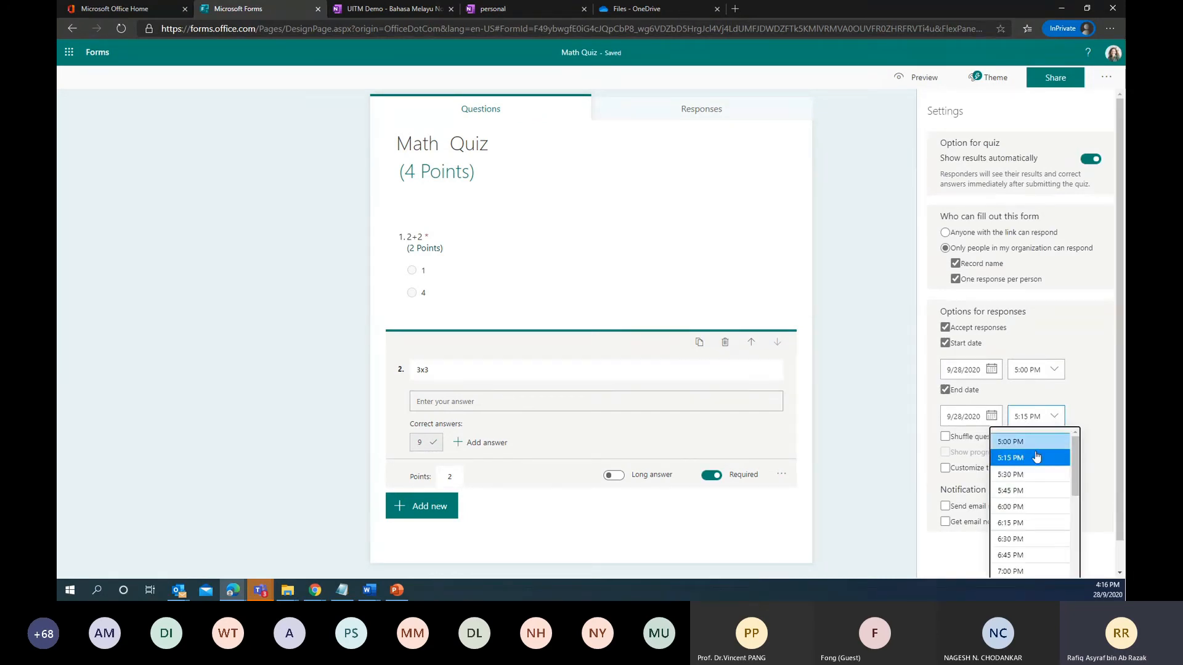
pyautogui.click(1040, 506)
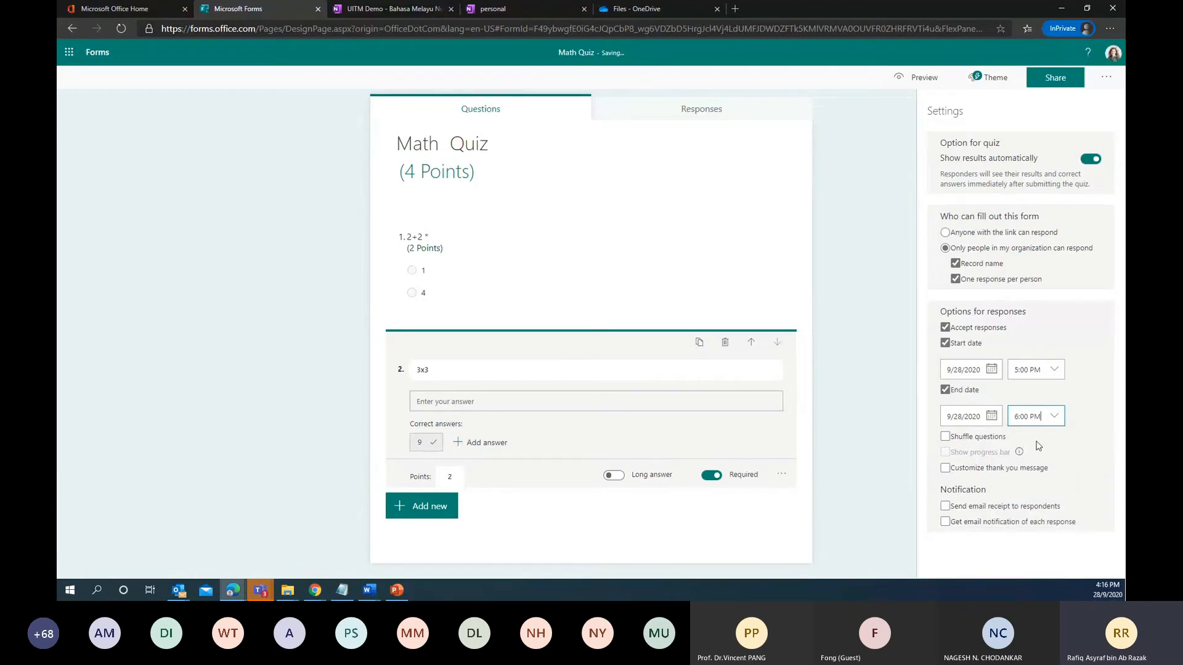
pyautogui.click(945, 436)
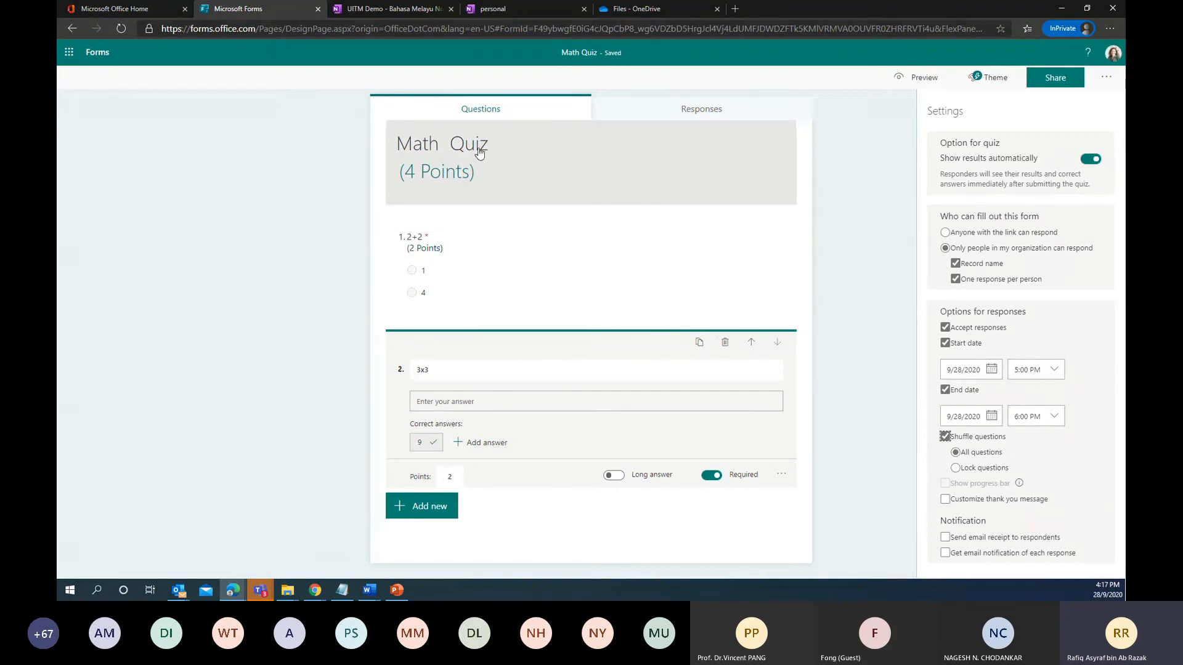
pyautogui.click(956, 452)
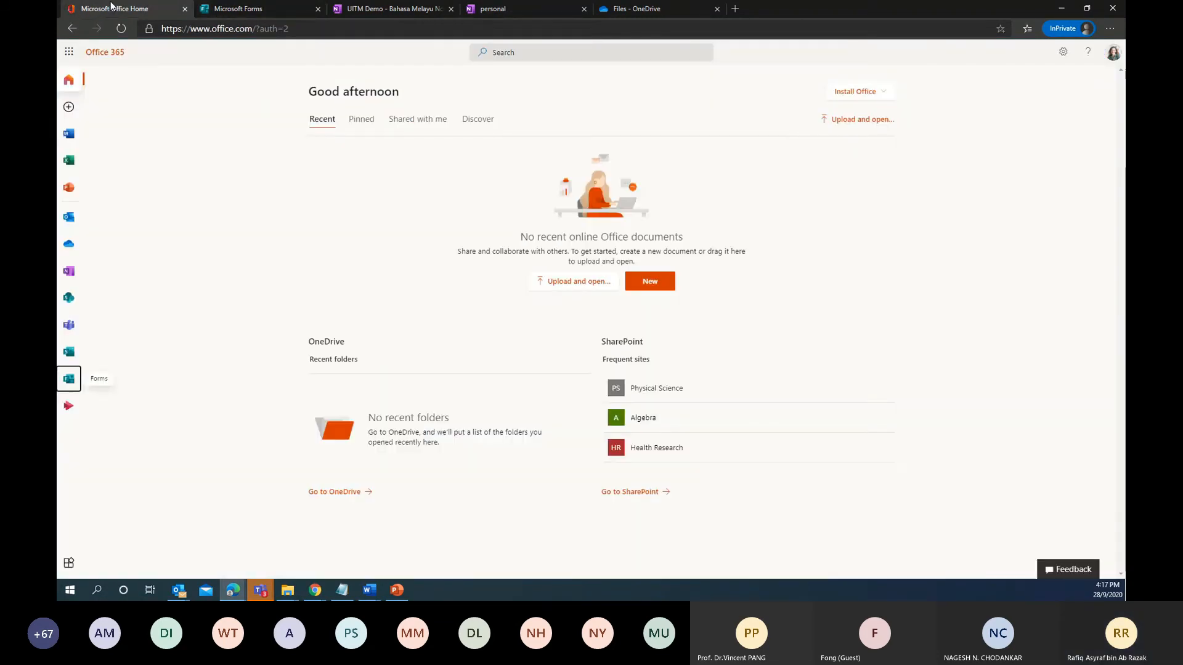
# Step: Open Teams from the Office home page, then return to the Math Quiz in Forms and close its settings
pyautogui.click(115, 8)
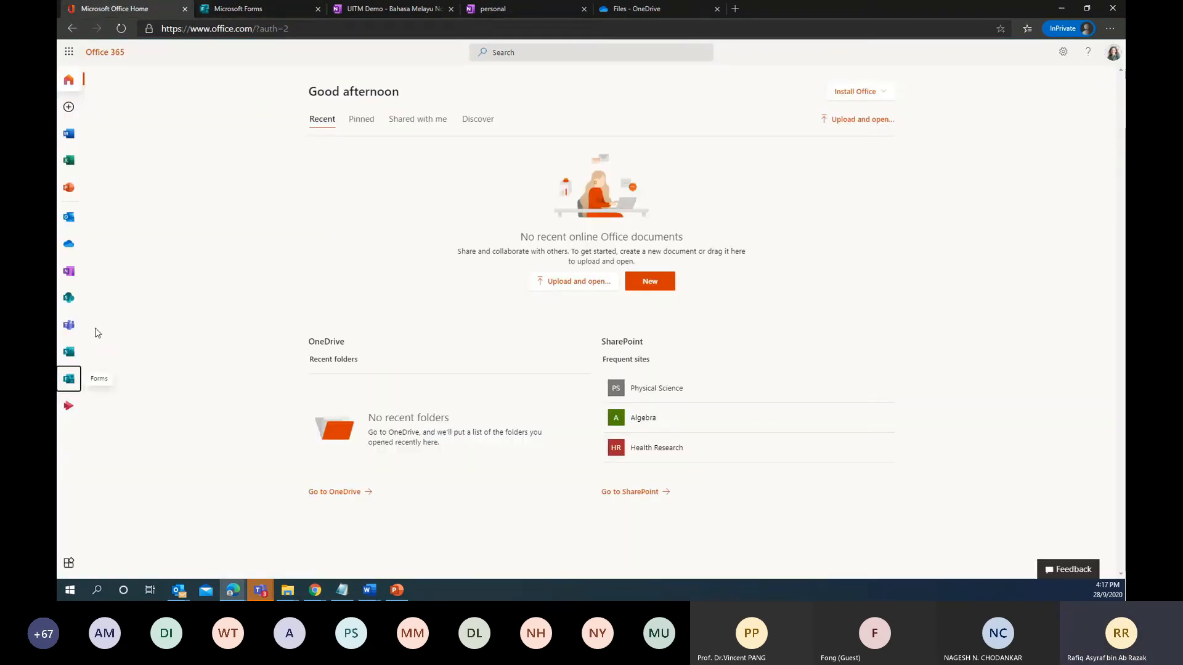
pyautogui.click(68, 324)
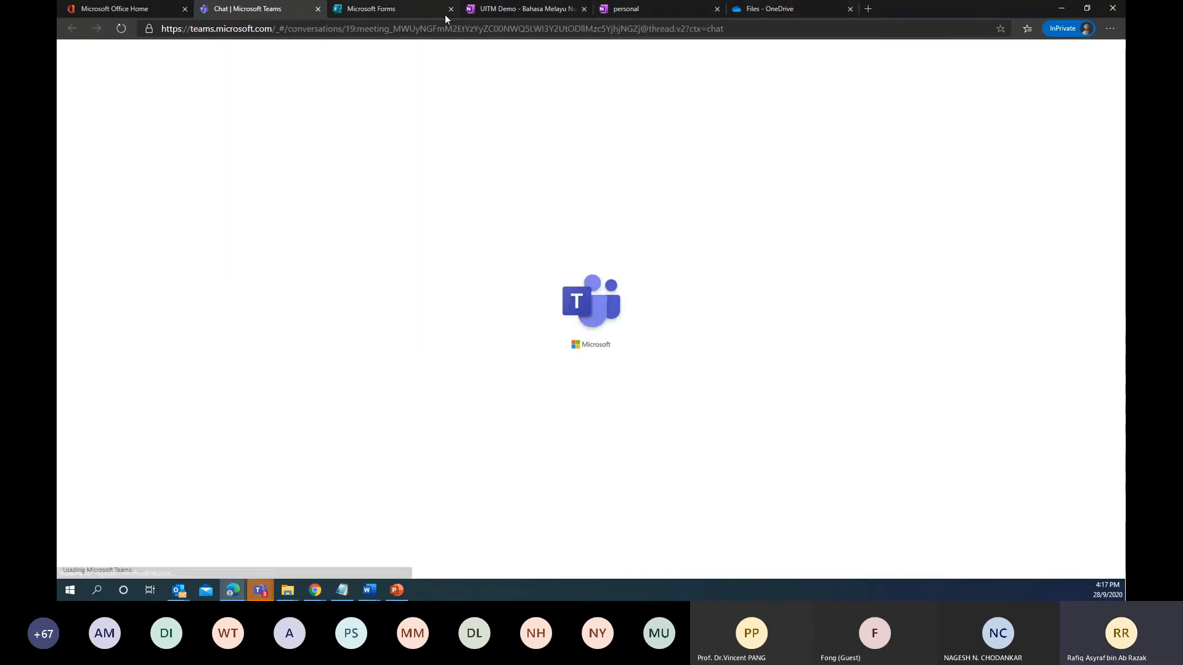
pyautogui.click(408, 13)
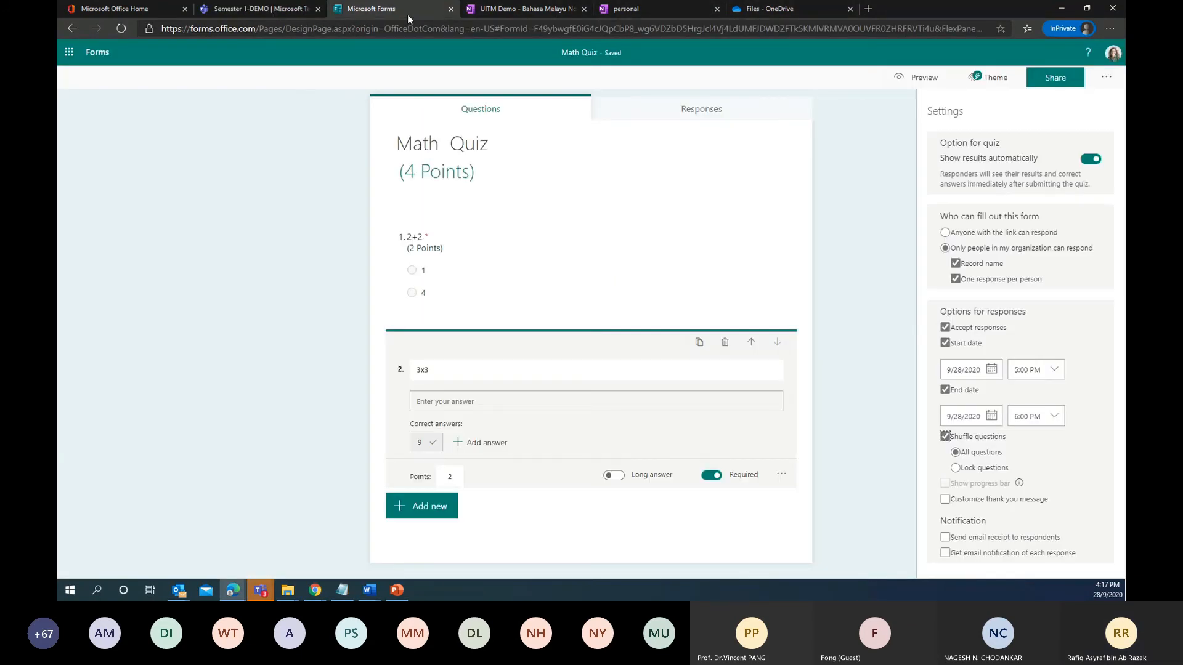
pyautogui.click(871, 182)
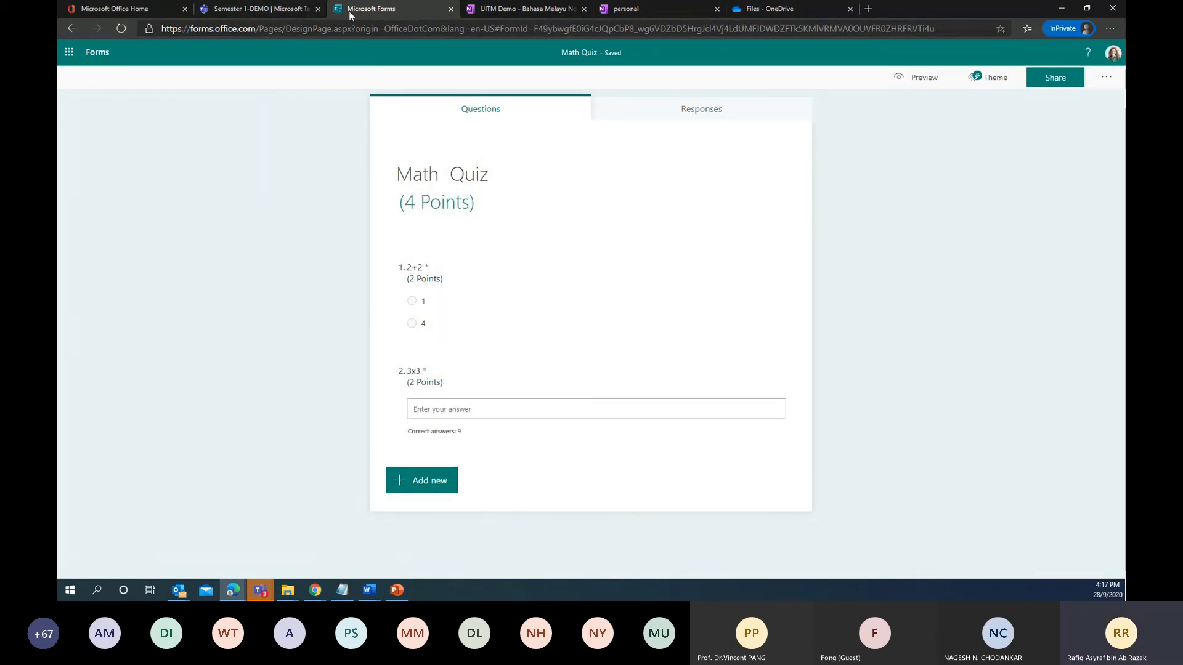
# Step: Switch to Teams, show the list of teams and expand the channels of UITM Demo - Bahasa Melayu
pyautogui.click(257, 9)
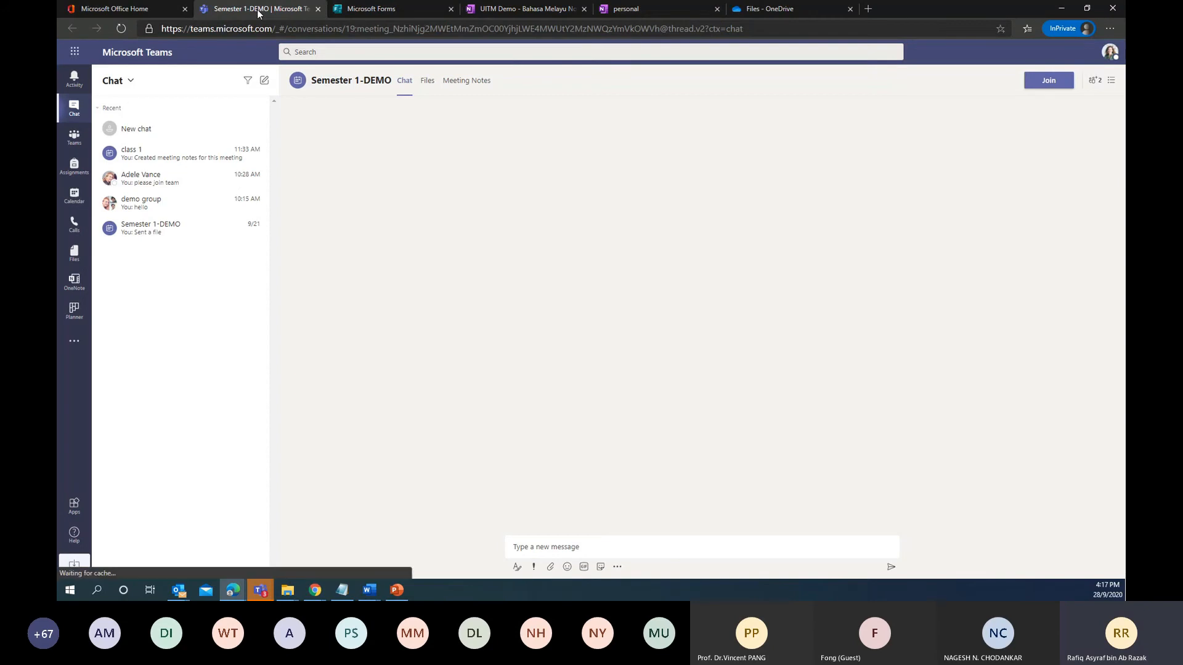
pyautogui.click(68, 144)
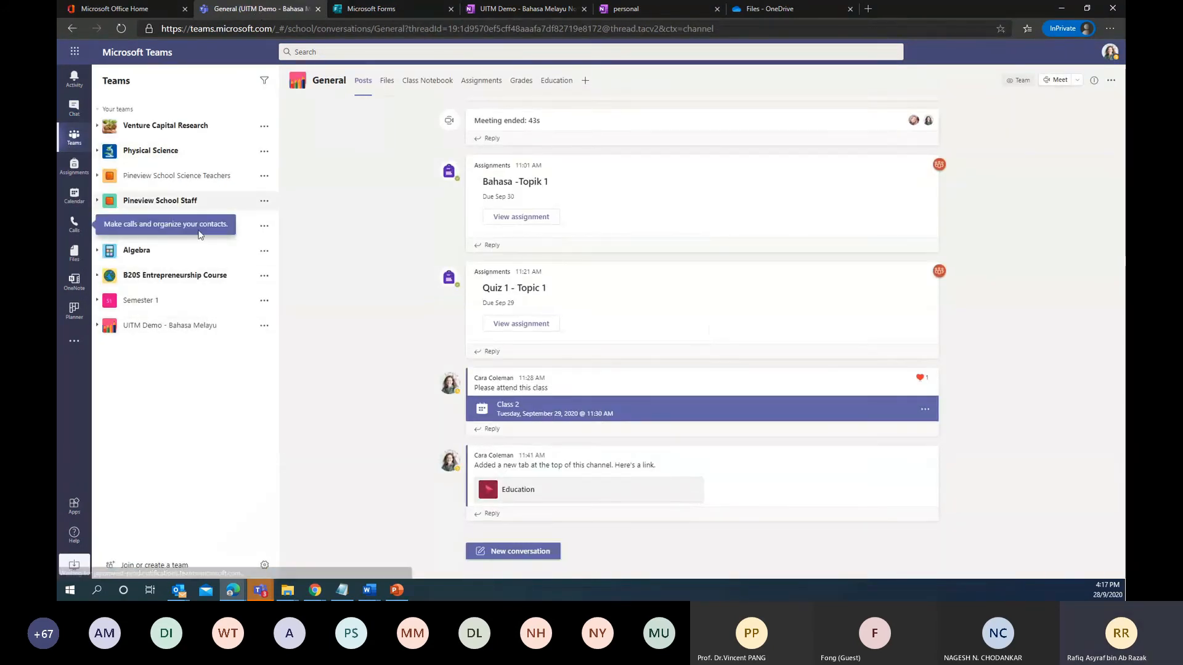
pyautogui.click(169, 331)
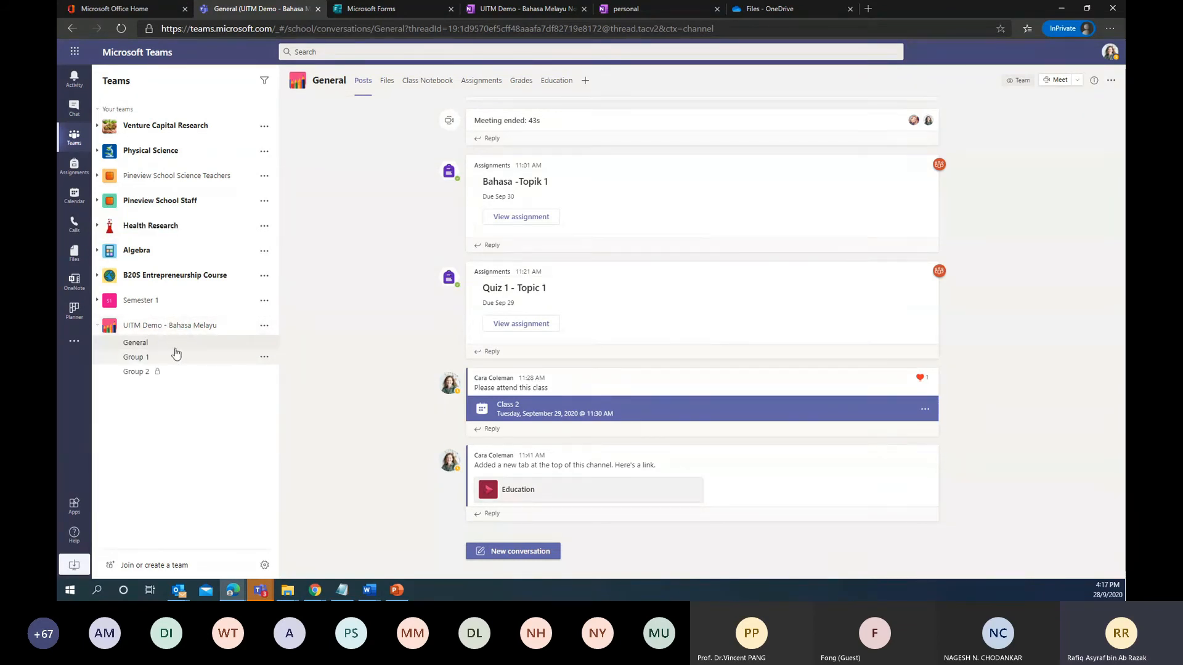
pyautogui.click(178, 330)
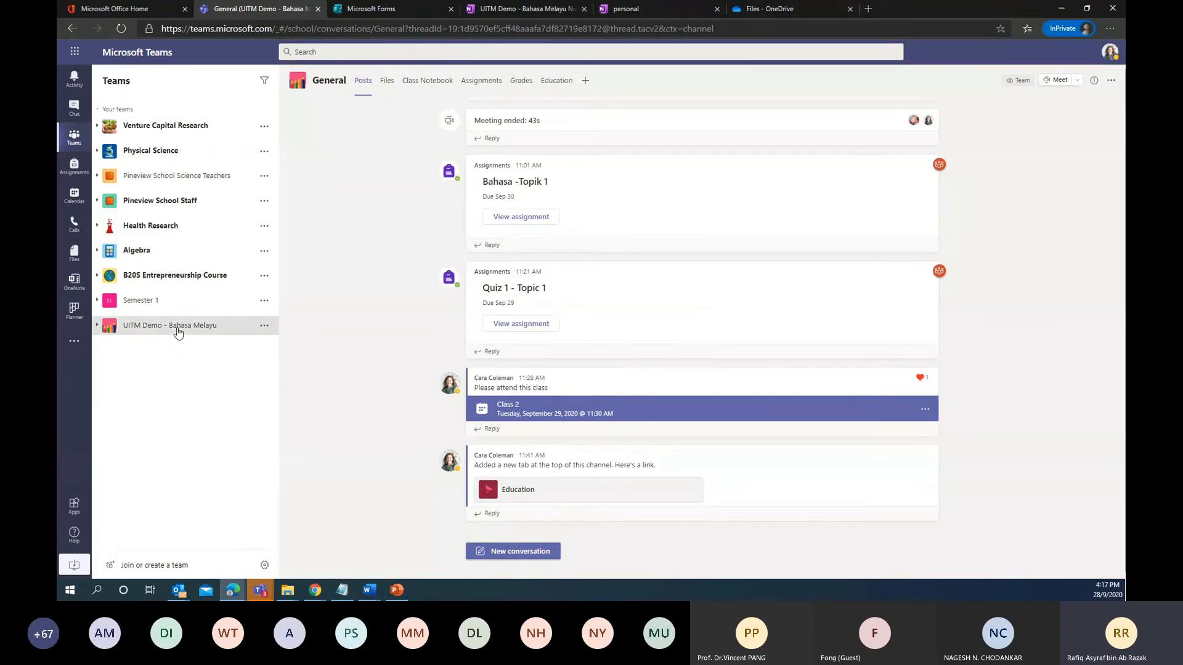
pyautogui.click(177, 329)
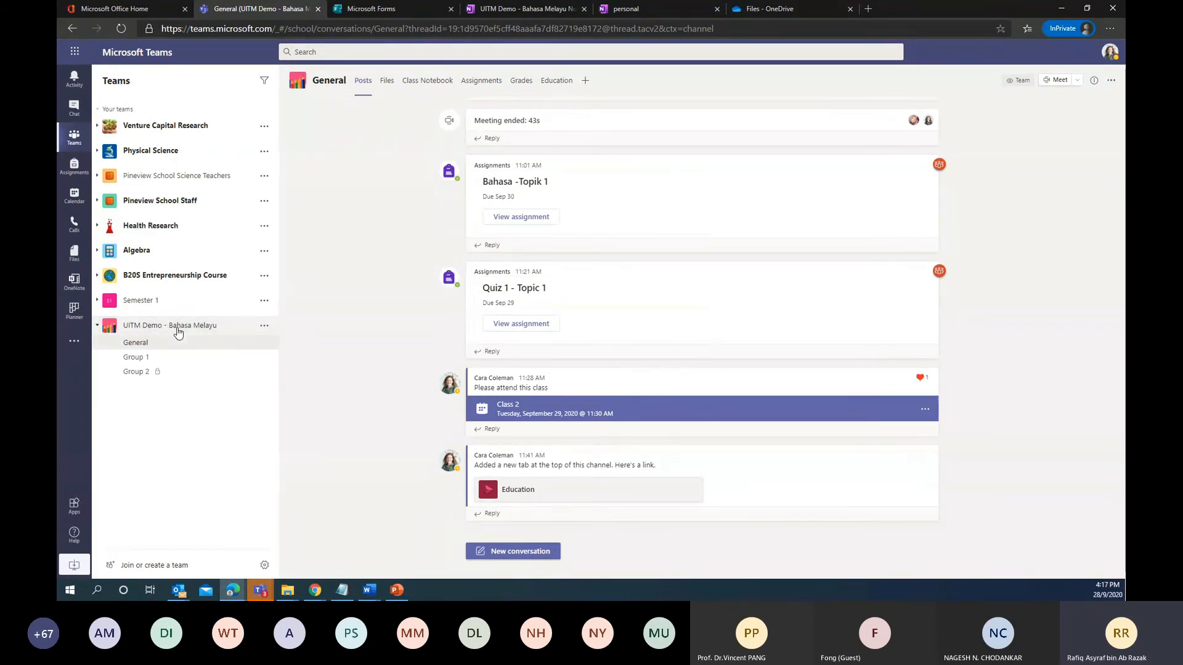
# Step: In the General channel's assignments, create a new quiz assignment using the Math Quiz form
pyautogui.click(493, 86)
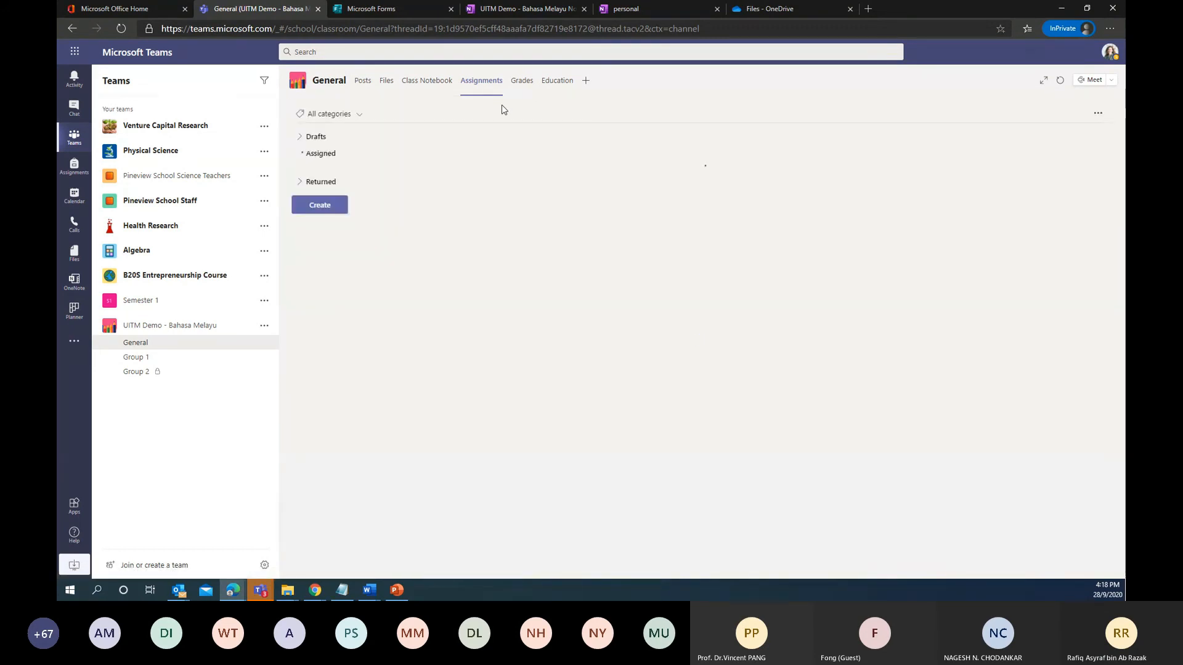
pyautogui.click(320, 236)
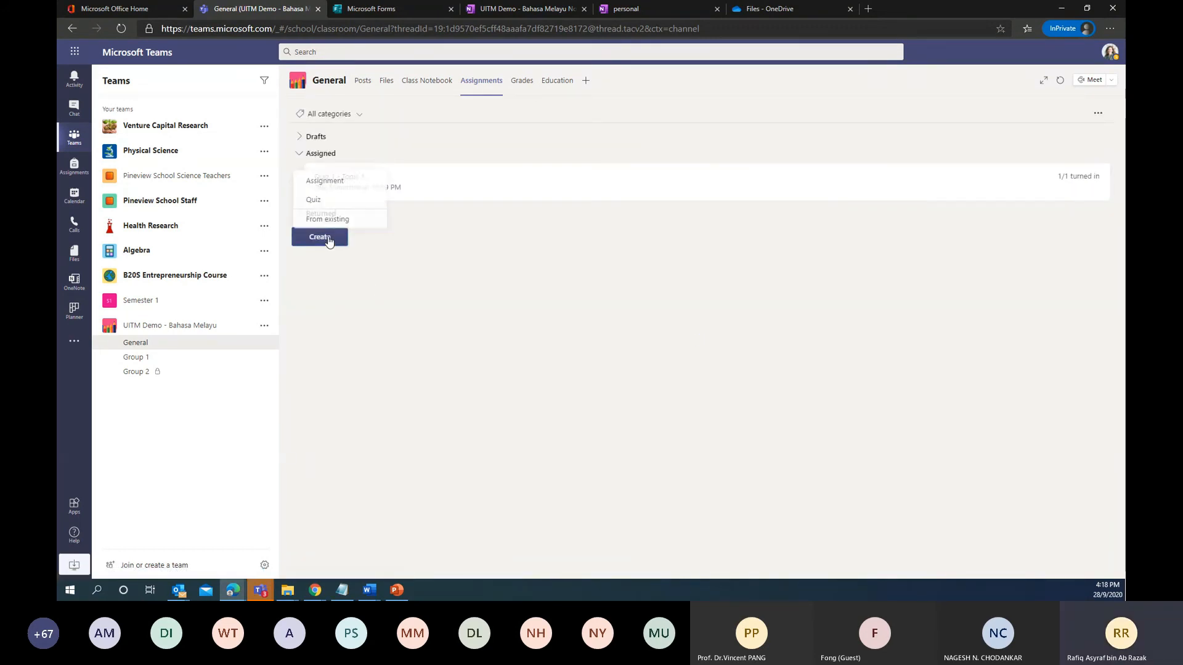
pyautogui.click(325, 201)
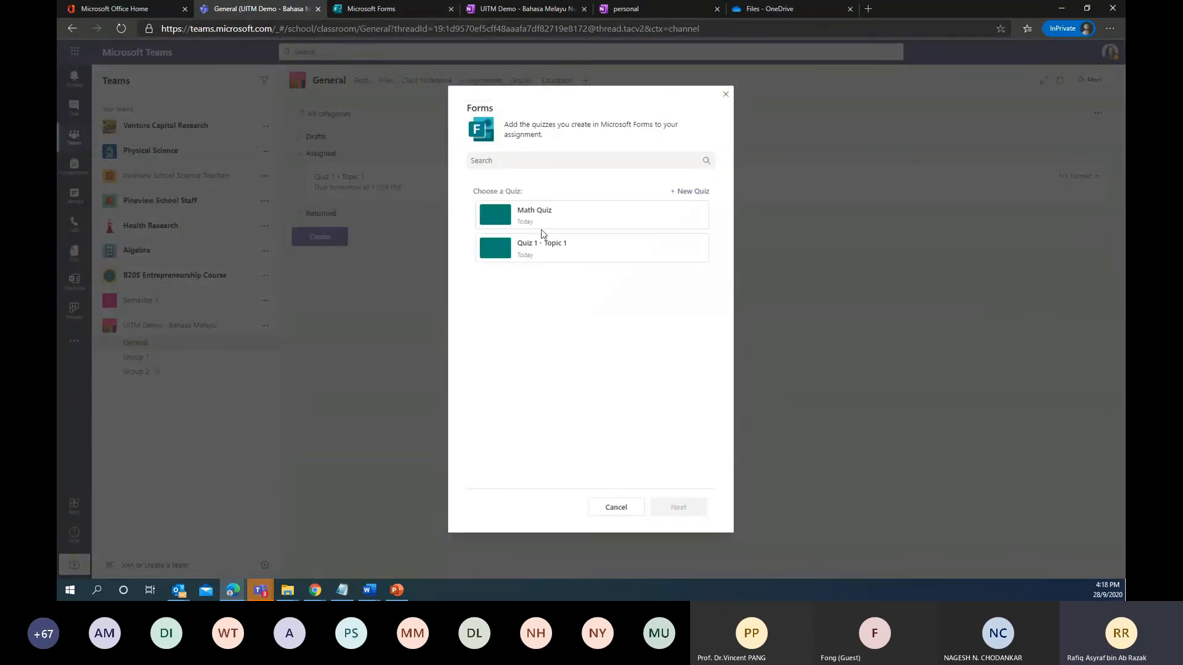
pyautogui.click(550, 225)
pyautogui.click(685, 510)
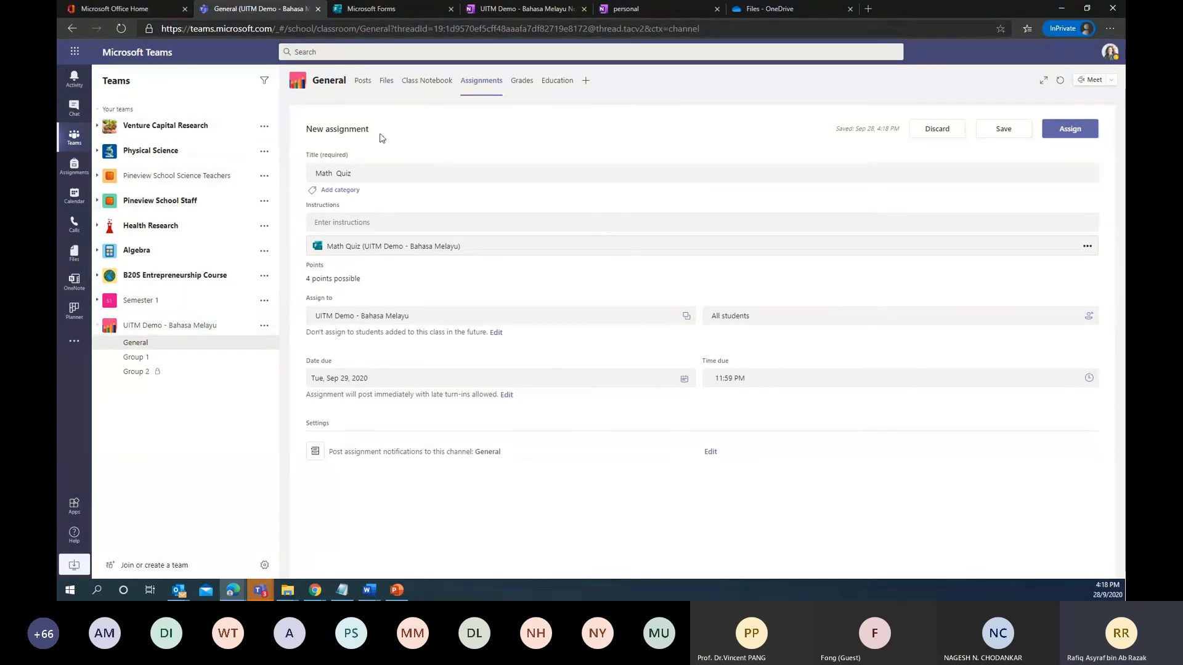
# Step: Leave the new Math Quiz assignment as a draft and show the class grades
pyautogui.click(477, 83)
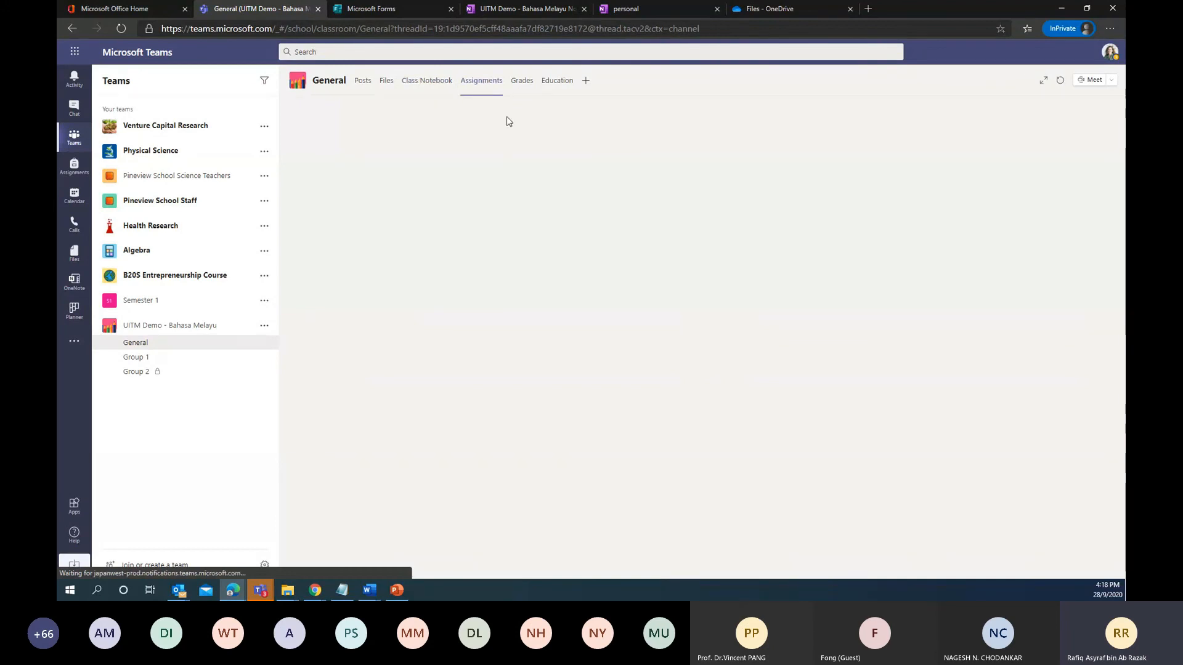
pyautogui.click(525, 87)
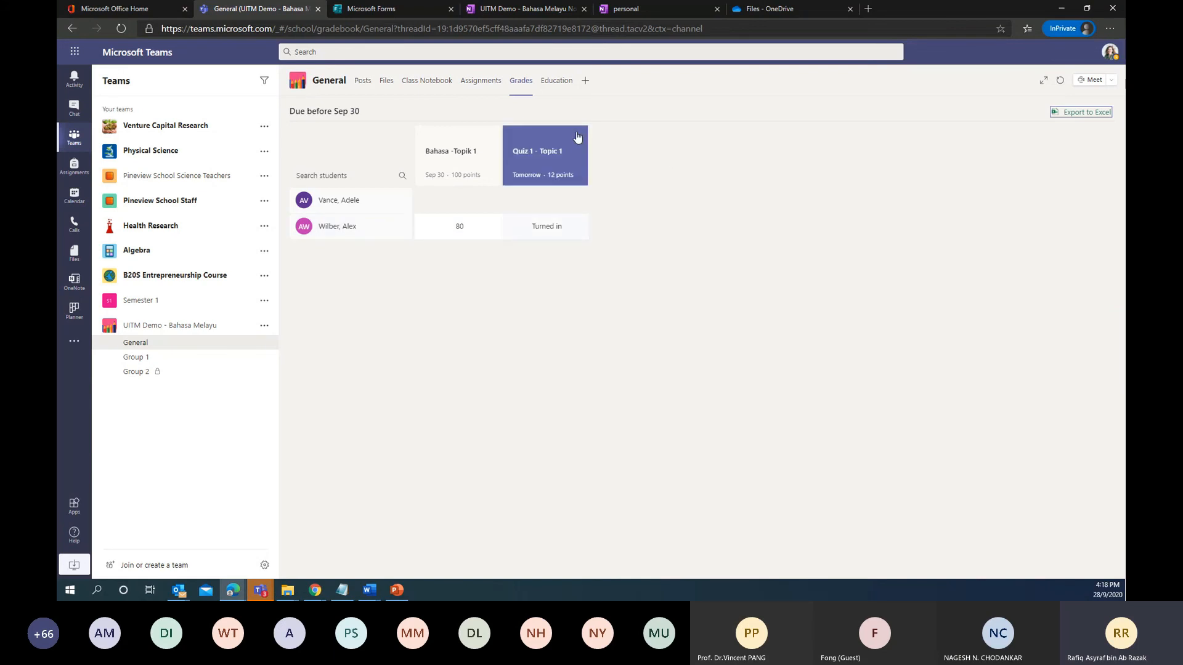
# Step: Switch to Forms, generate a link to view and edit the Math Quiz for collaborators, and close the sharing options
pyautogui.click(397, 12)
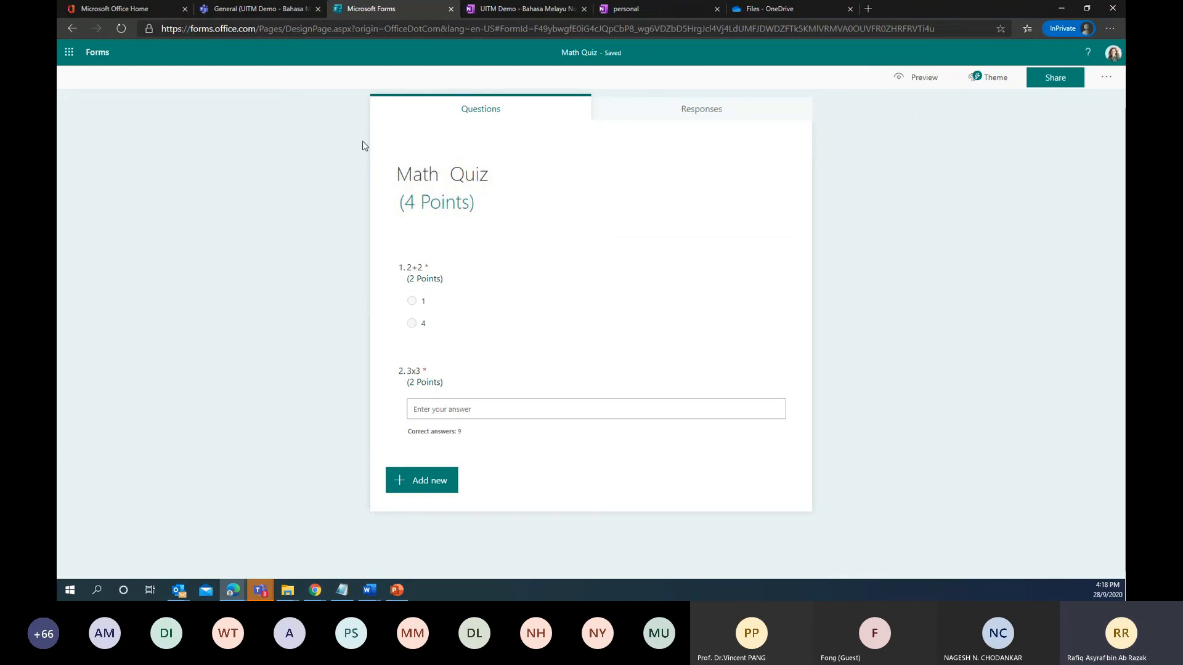
pyautogui.click(1104, 78)
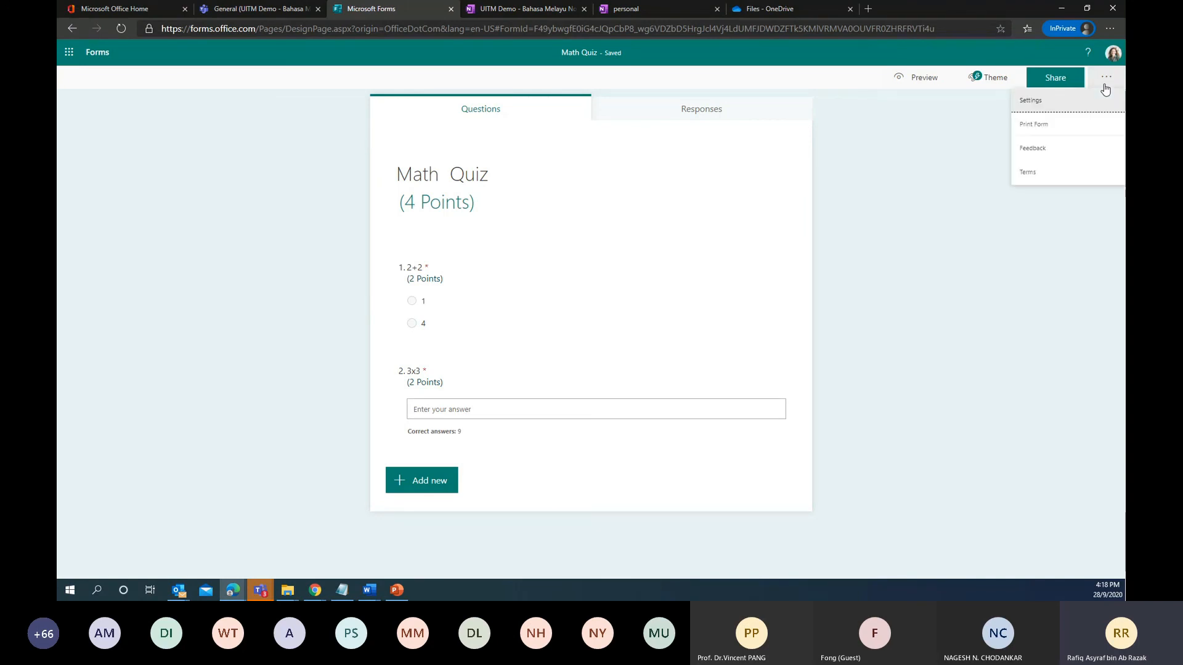
pyautogui.click(1063, 86)
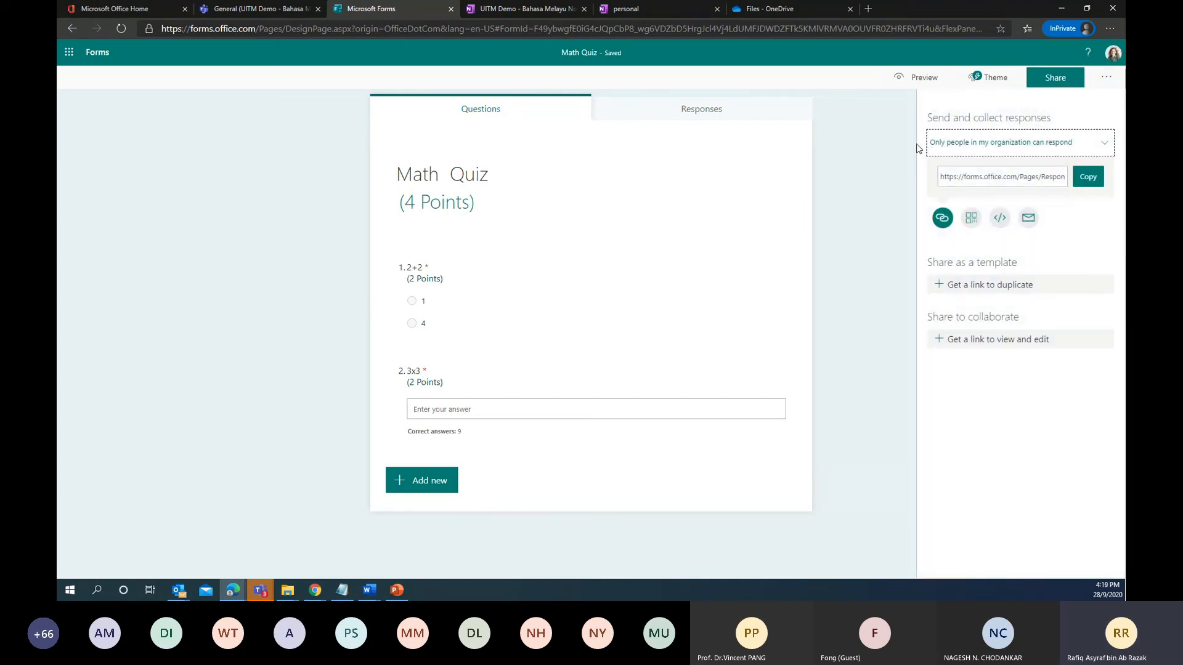
pyautogui.click(956, 341)
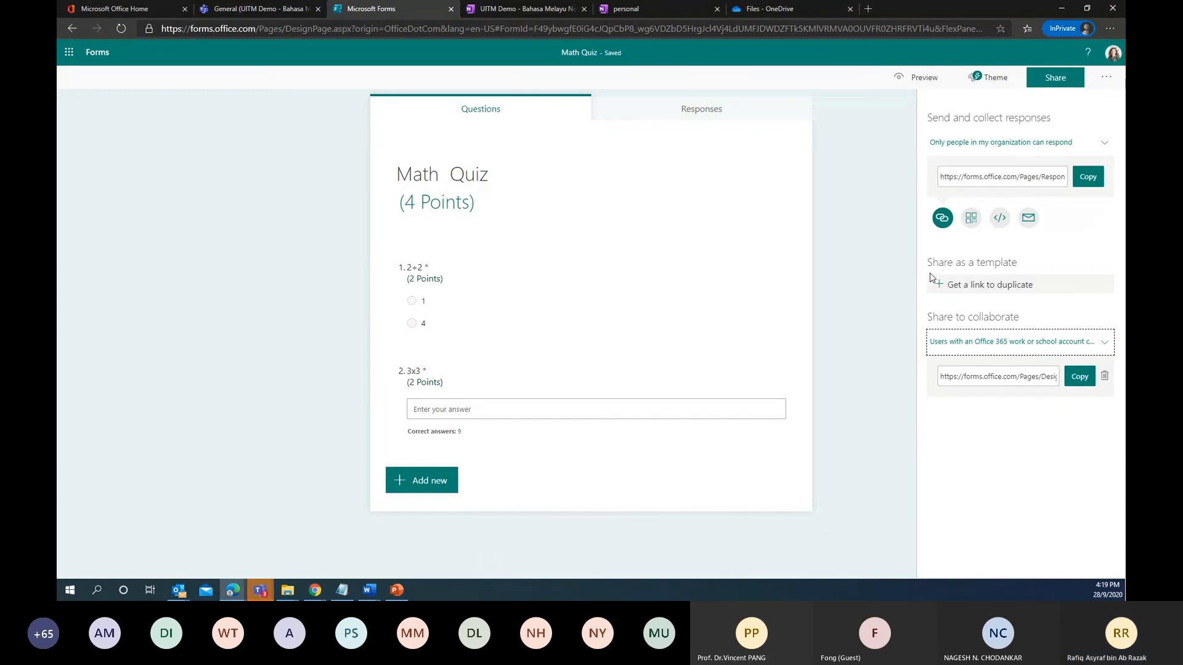
pyautogui.click(1106, 77)
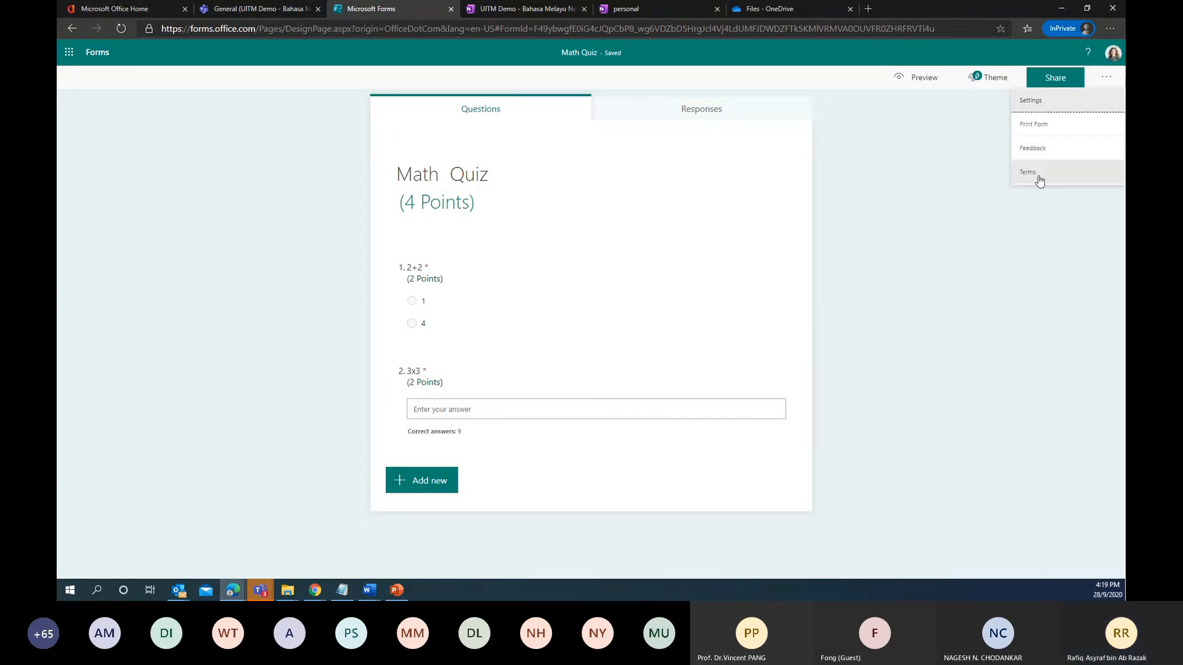
pyautogui.click(1037, 259)
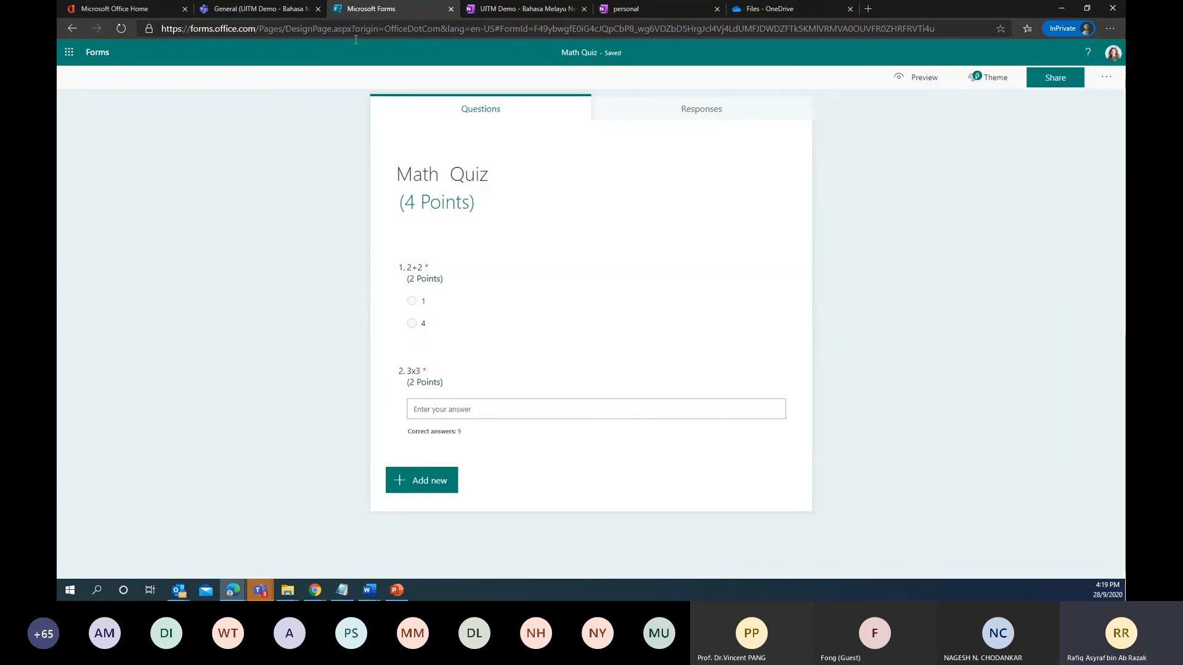
# Step: Switch back to Teams and open the student submissions for the Quiz 1 - Topic 1 assignment
pyautogui.click(117, 9)
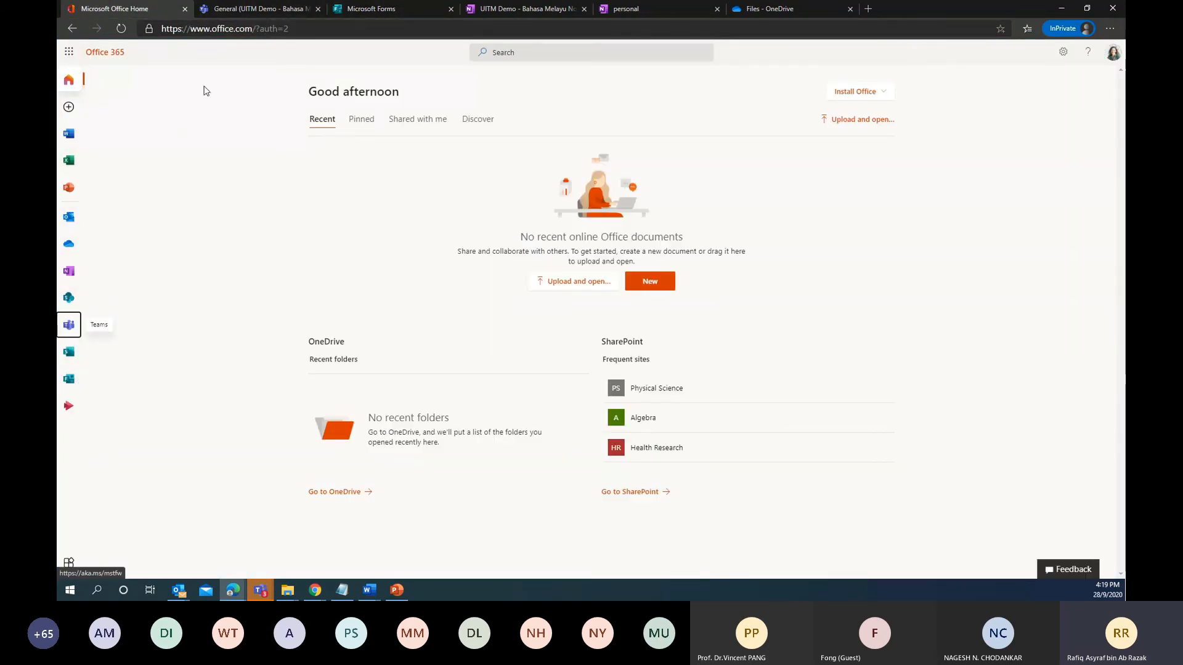
pyautogui.click(239, 9)
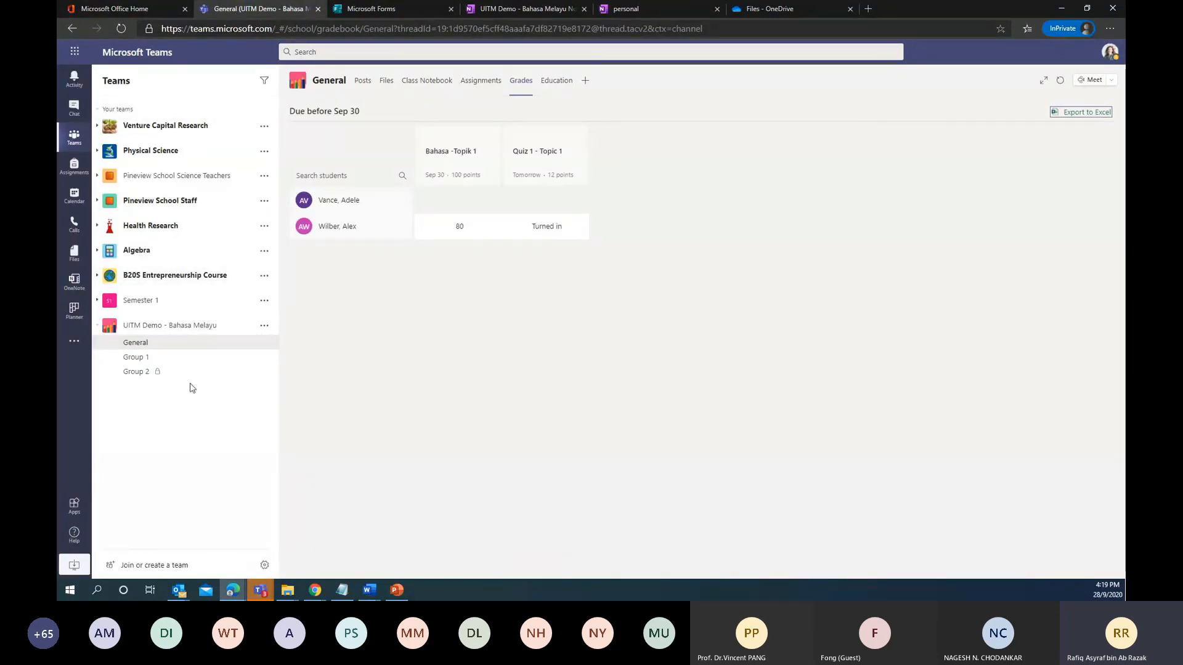
pyautogui.click(548, 85)
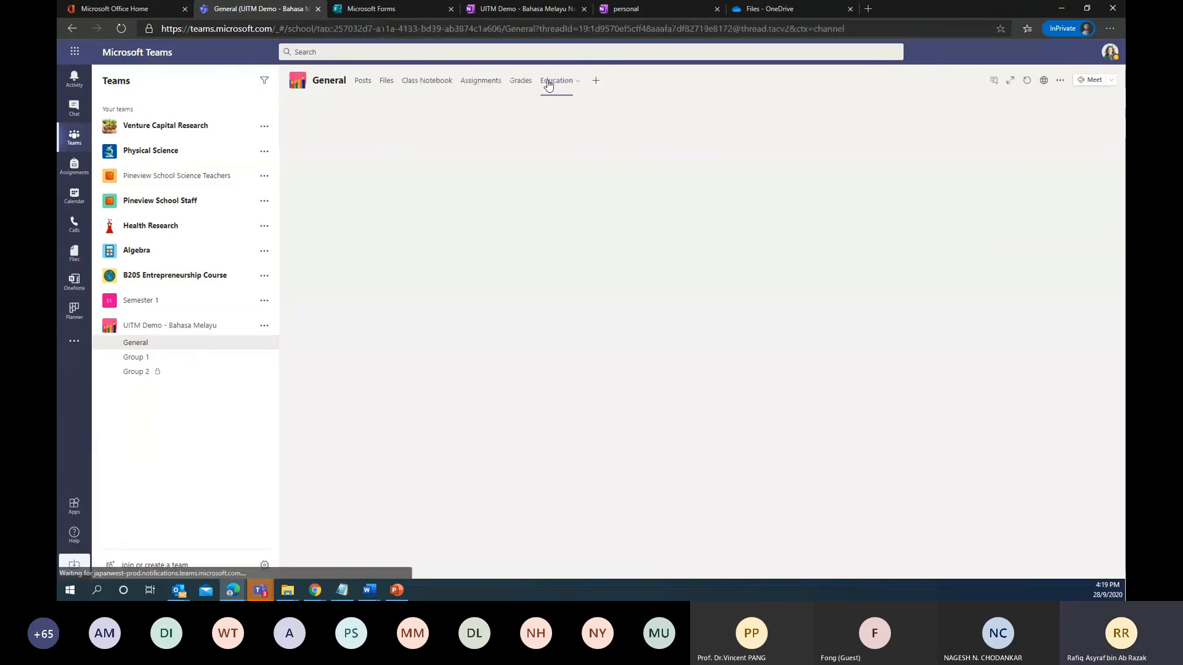
pyautogui.click(472, 86)
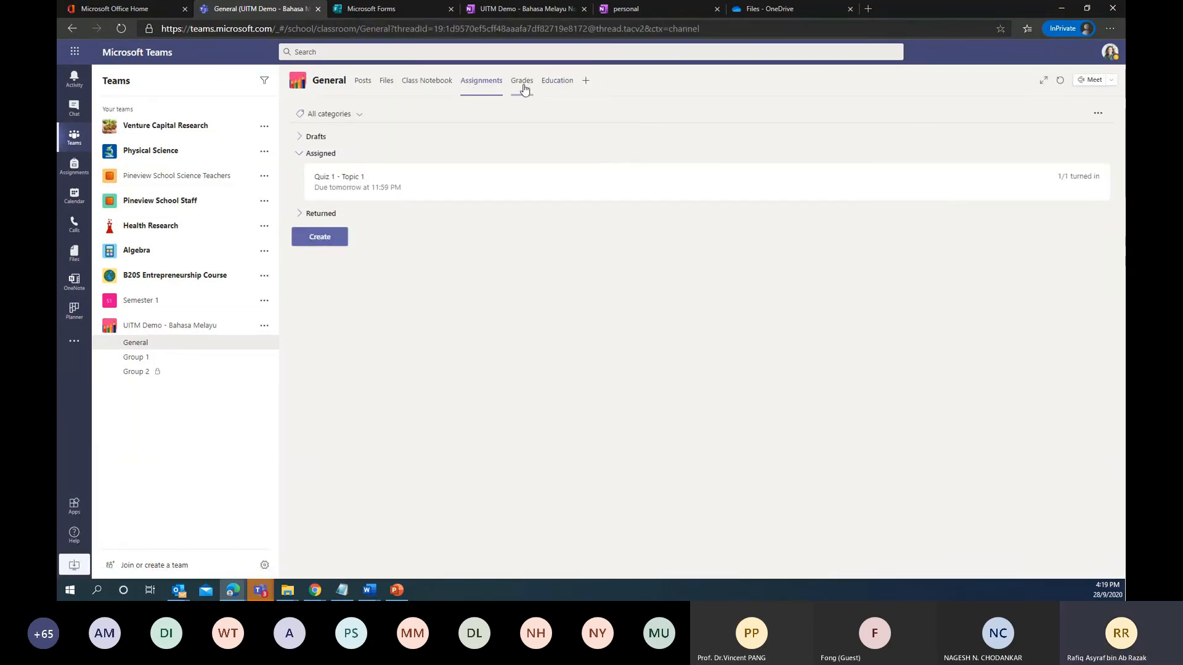
pyautogui.click(438, 180)
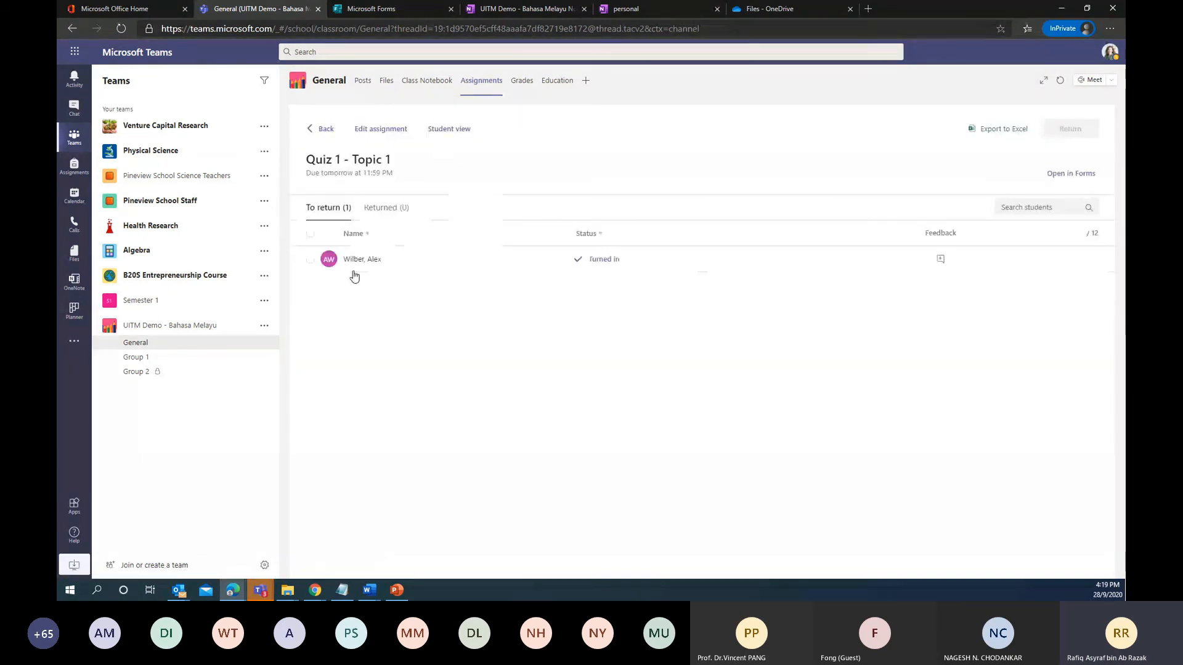
# Step: View the class grades and the Class Notebook, and return to the Math Quiz in Forms
pyautogui.click(528, 85)
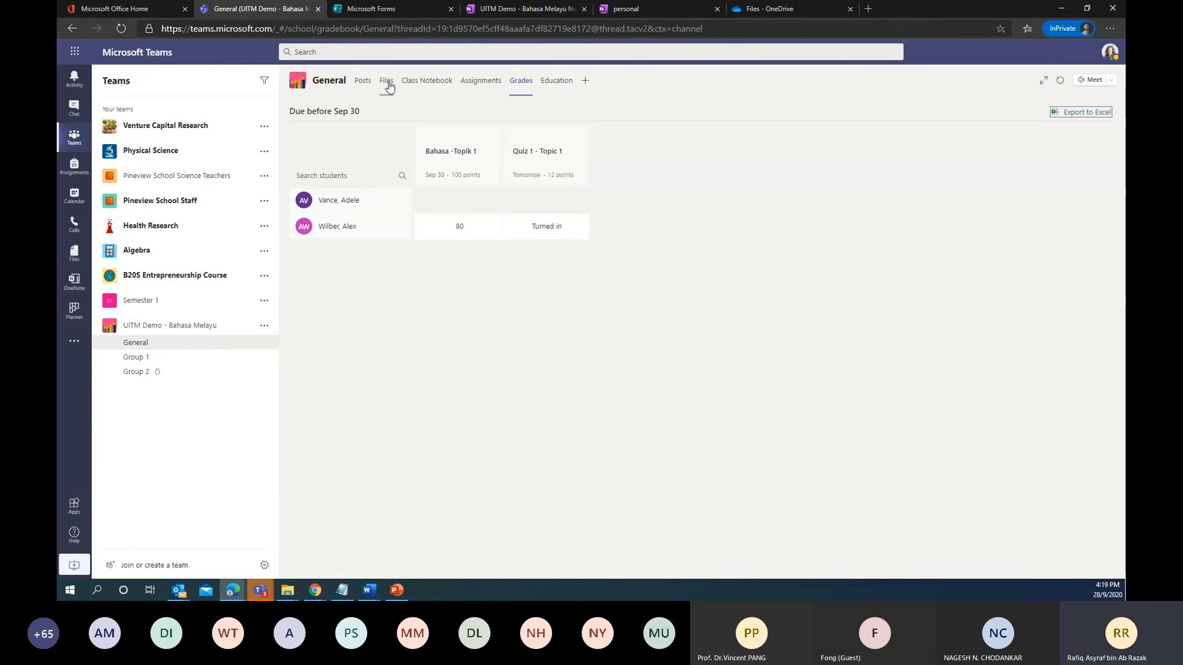
pyautogui.click(417, 83)
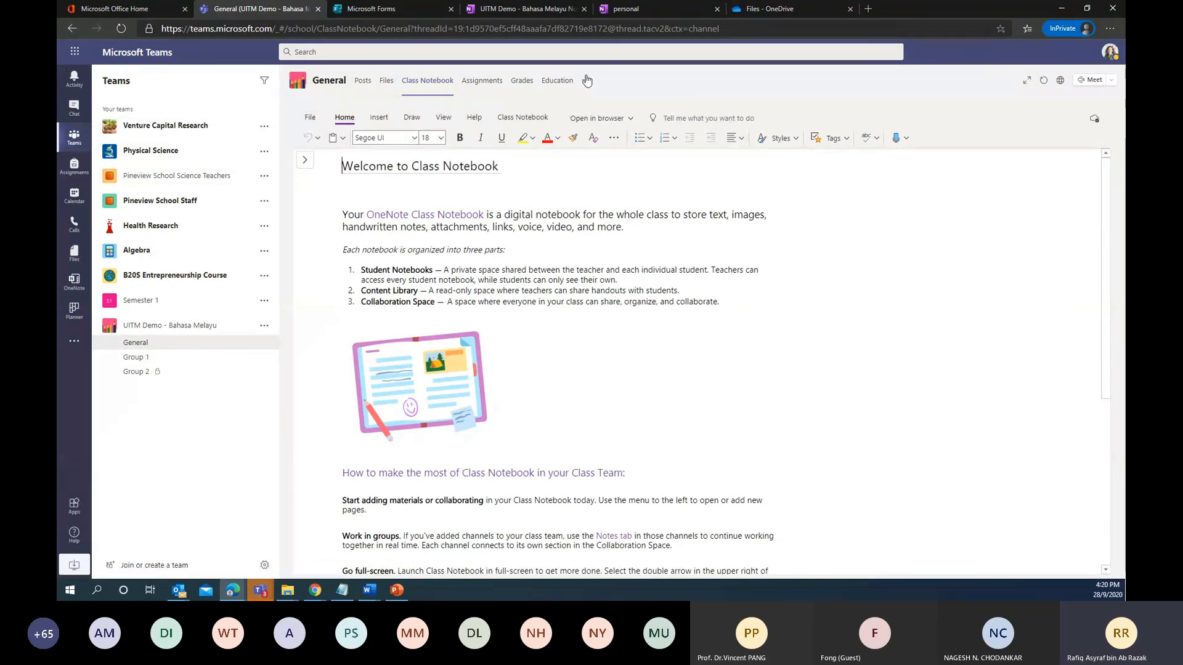
pyautogui.click(400, 9)
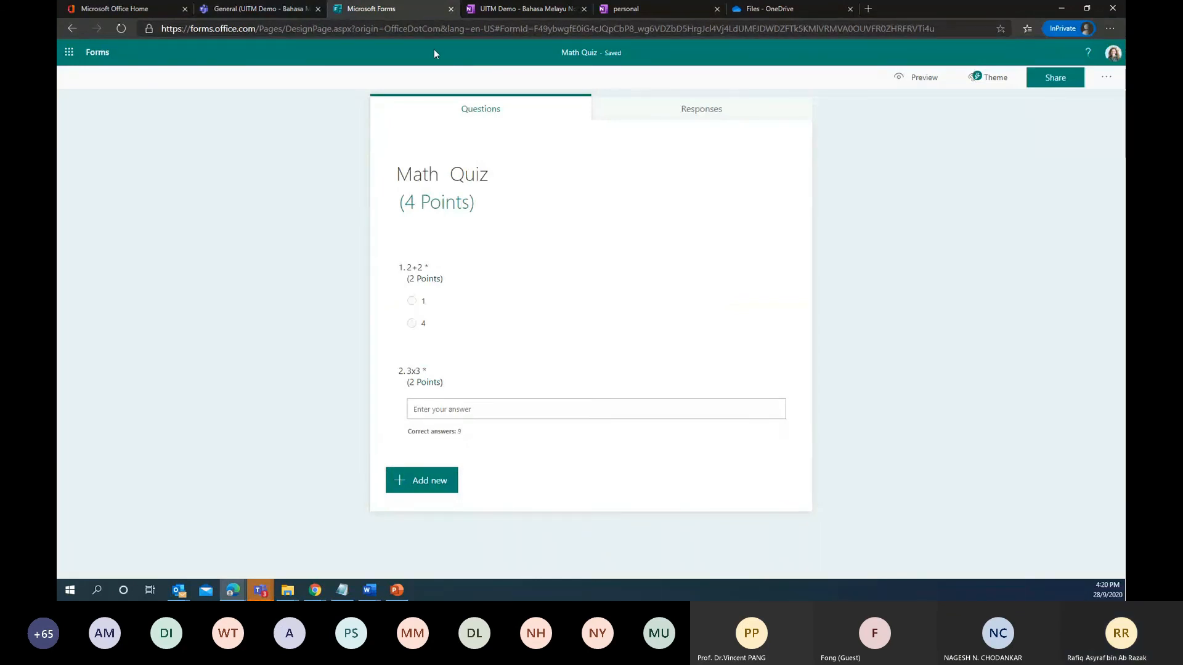